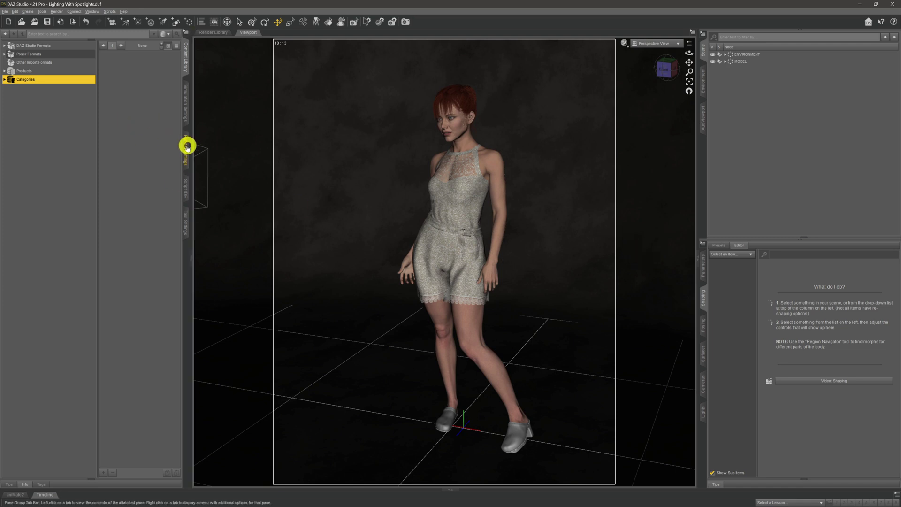
Show the render settings and create a new Environment Options node in the scene with its default name
{"action": "left_click", "coordinate": [183, 161]}
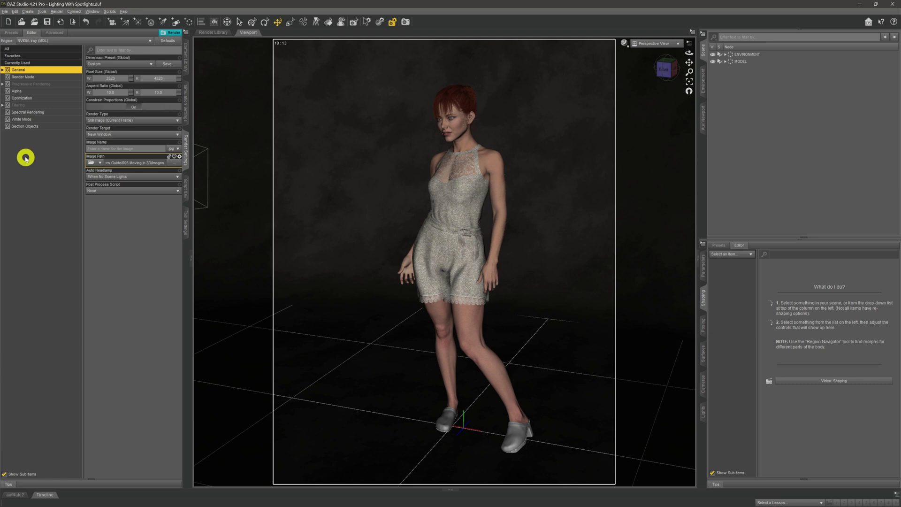
{"action": "left_click", "coordinate": [624, 43]}
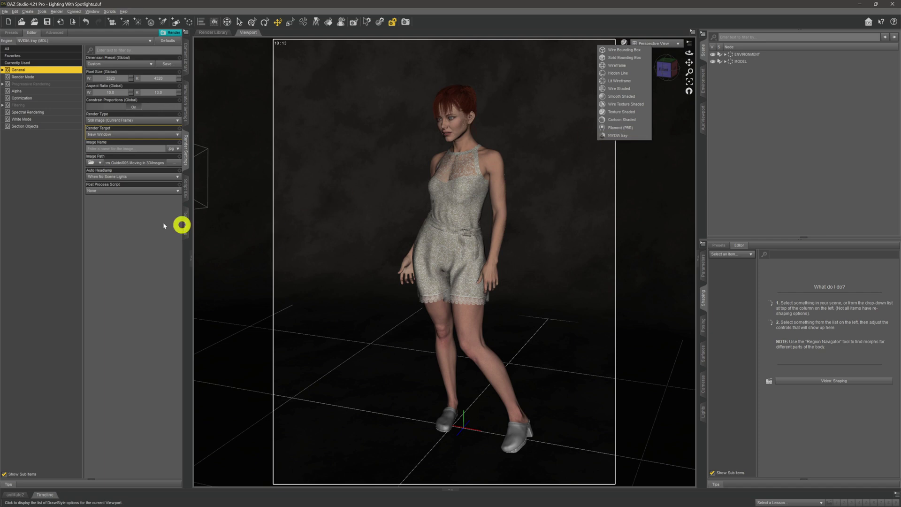
{"action": "left_click", "coordinate": [58, 235]}
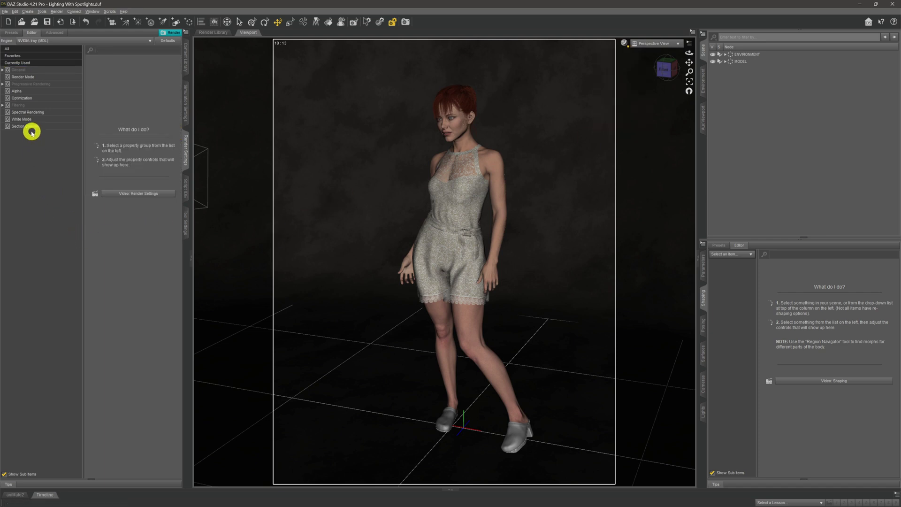
{"action": "left_click", "coordinate": [28, 12]}
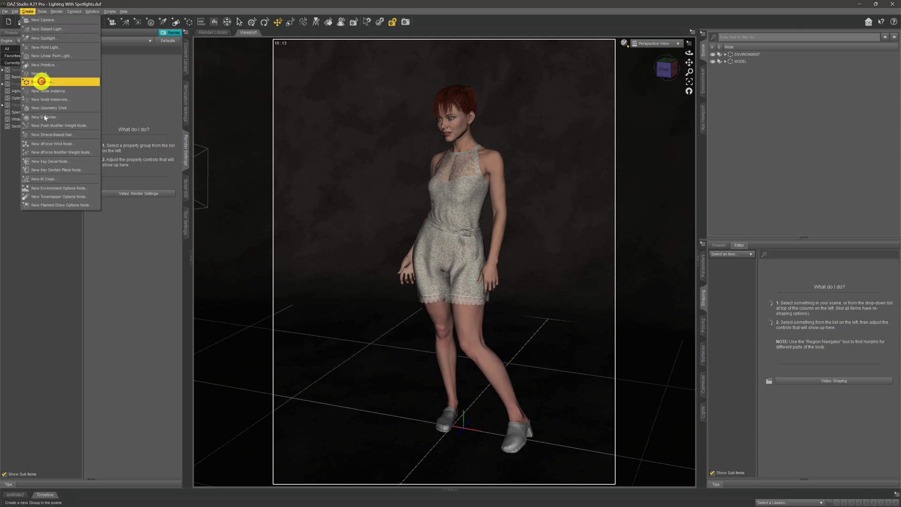
{"action": "left_click", "coordinate": [96, 190]}
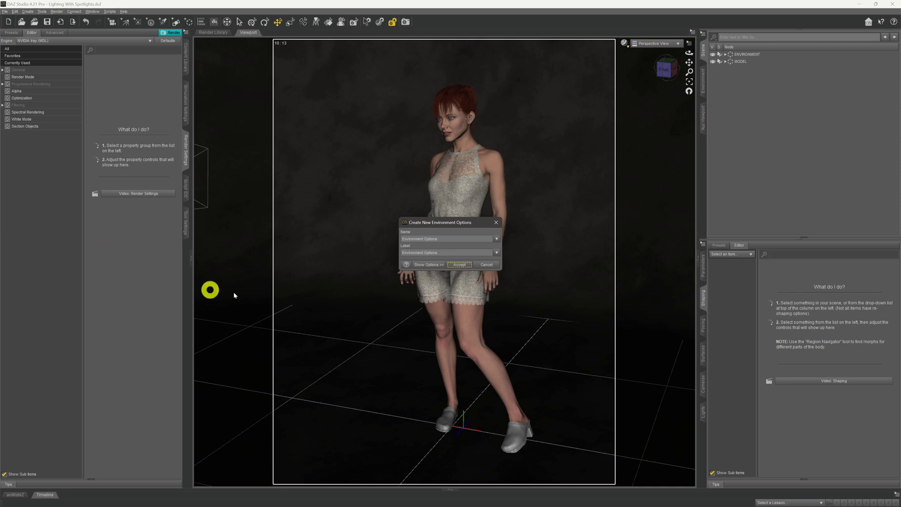
{"action": "left_click", "coordinate": [459, 266]}
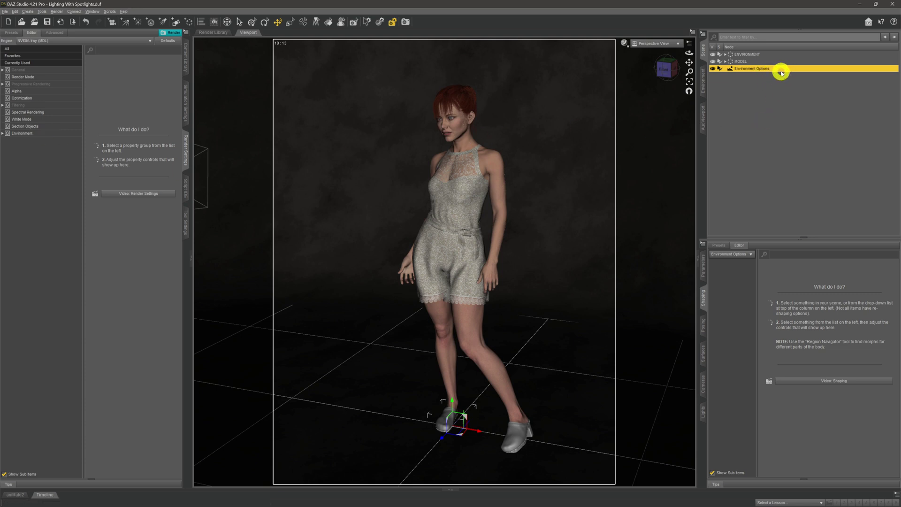
Set the Environment Mode to Scene Only and Auto Headlamp to Never in the render settings
{"action": "left_click", "coordinate": [40, 133]}
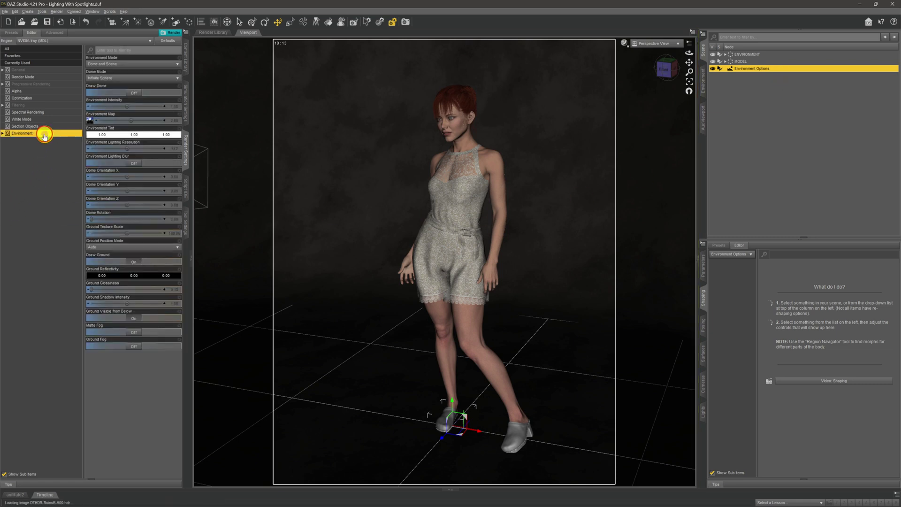
{"action": "left_click", "coordinate": [134, 64]}
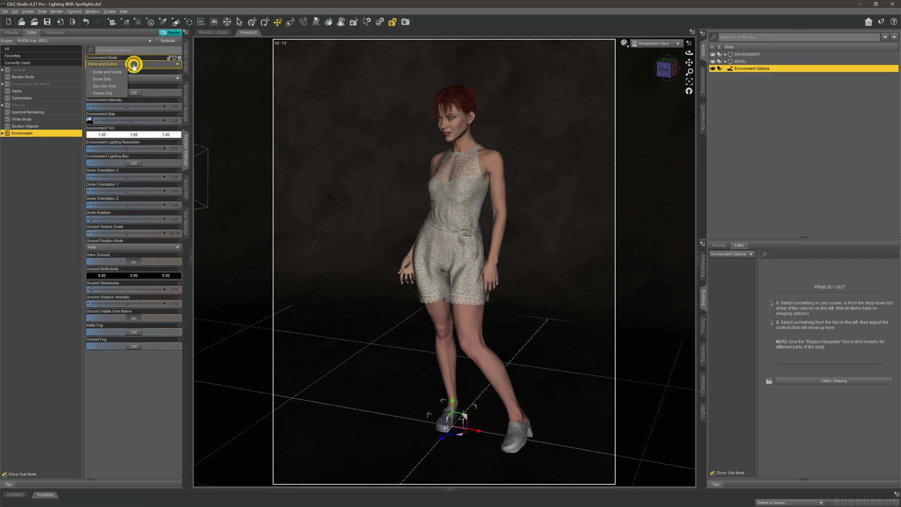
{"action": "left_click", "coordinate": [120, 95]}
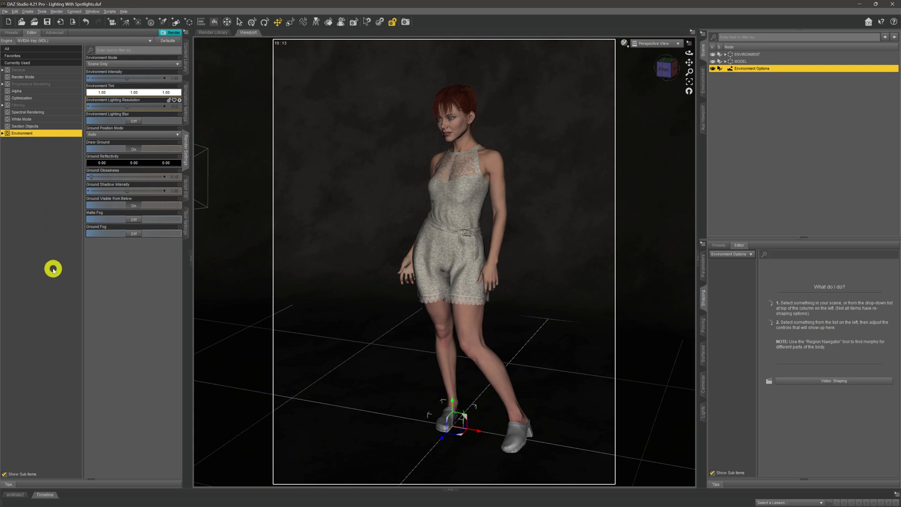
{"action": "left_click", "coordinate": [39, 69]}
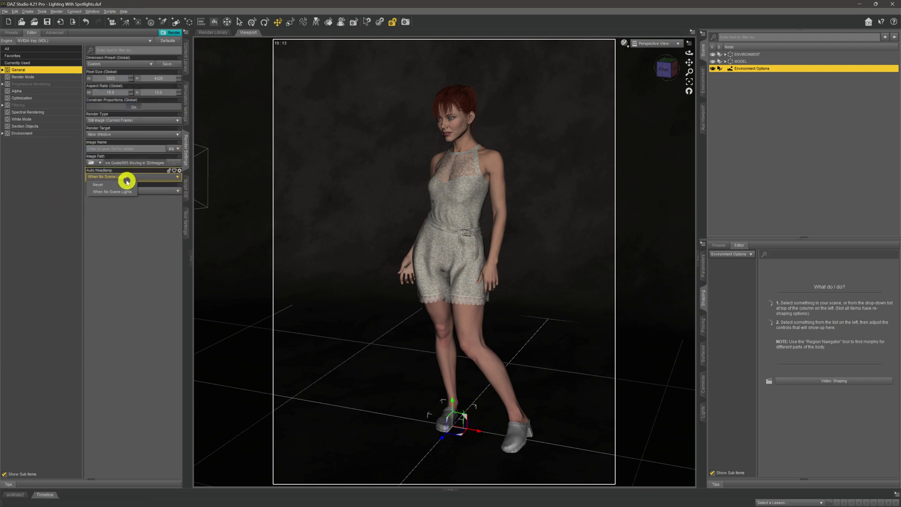
{"action": "left_click", "coordinate": [126, 177]}
{"action": "left_click", "coordinate": [120, 186]}
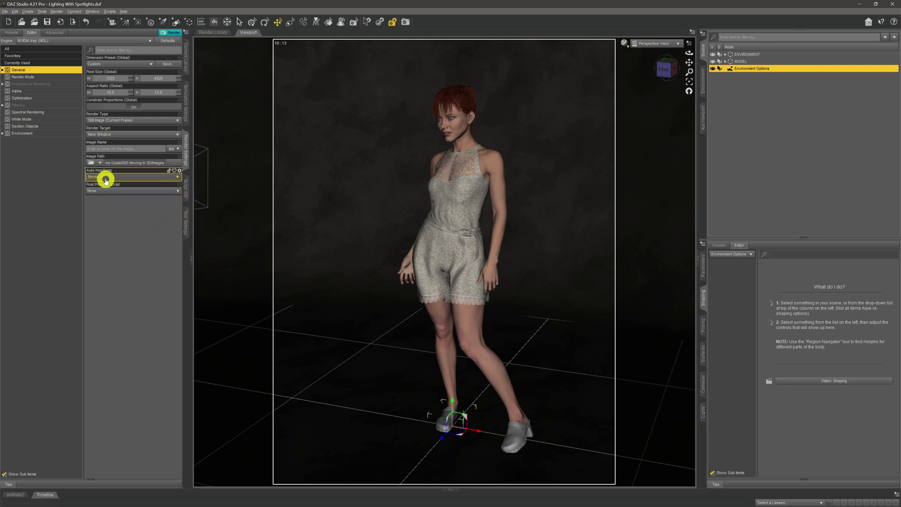
Toggle Preview Lights and switch the viewport's draw style to NVIDIA Iray
{"action": "left_click", "coordinate": [96, 12]}
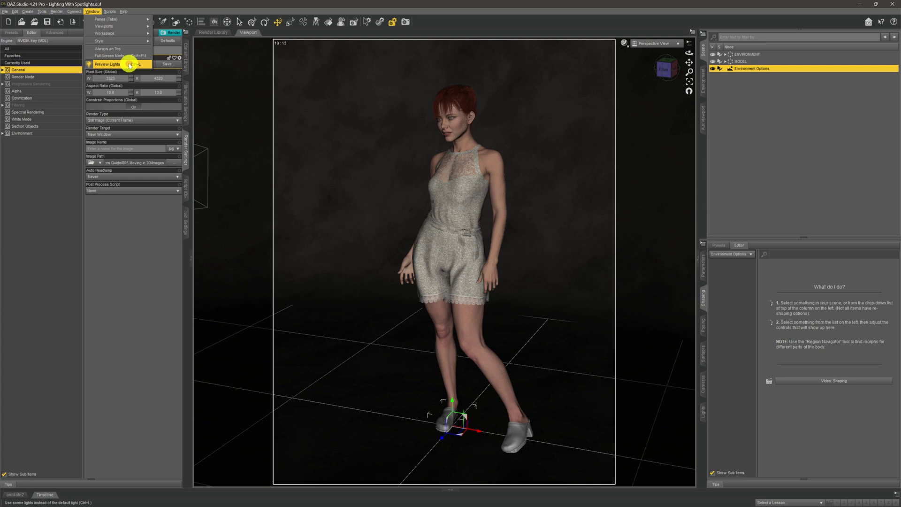
{"action": "left_click", "coordinate": [129, 64]}
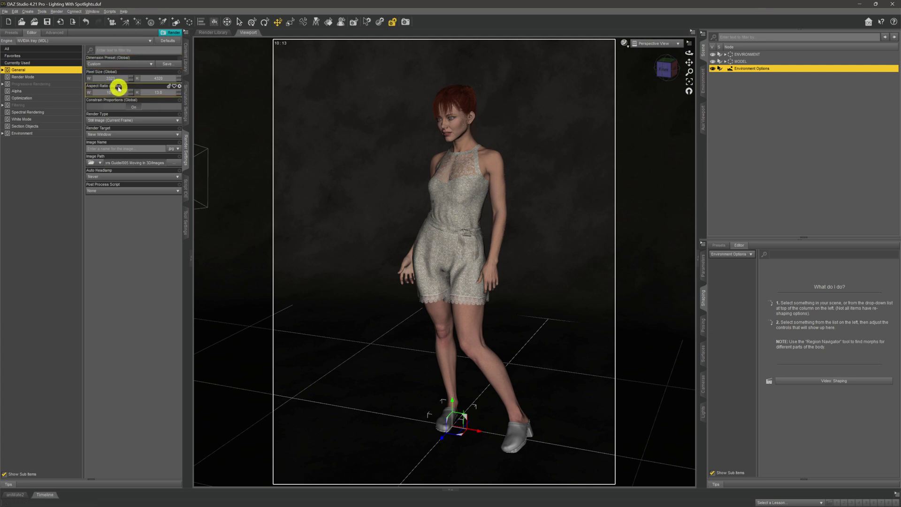
{"action": "left_click", "coordinate": [92, 12]}
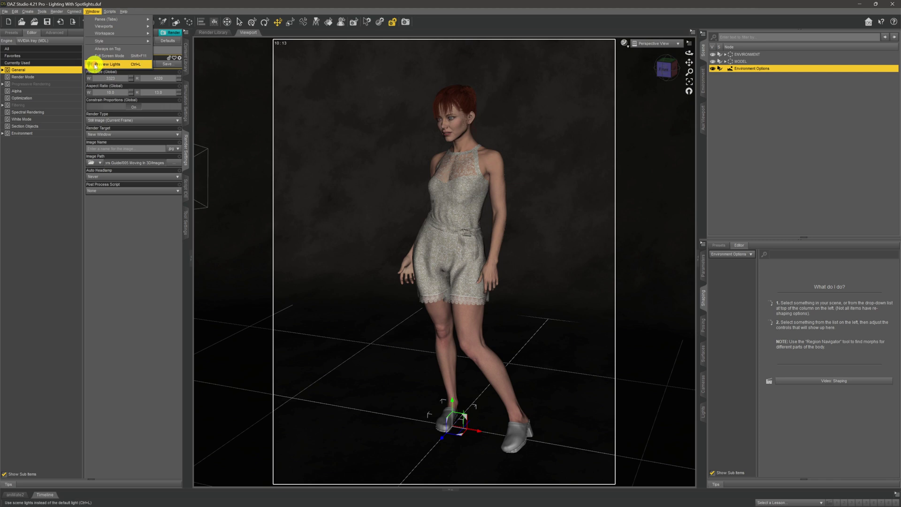
{"action": "left_click", "coordinate": [103, 238]}
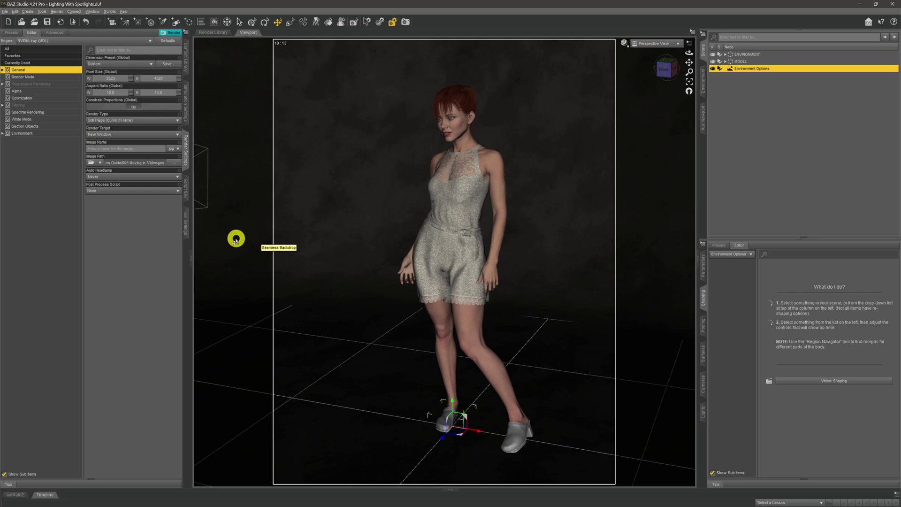
{"action": "left_click", "coordinate": [620, 45]}
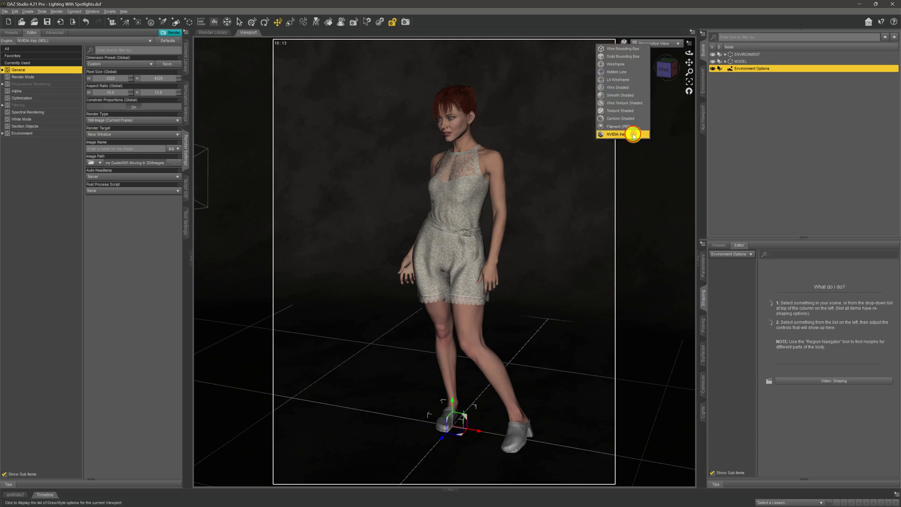
{"action": "left_click", "coordinate": [633, 134]}
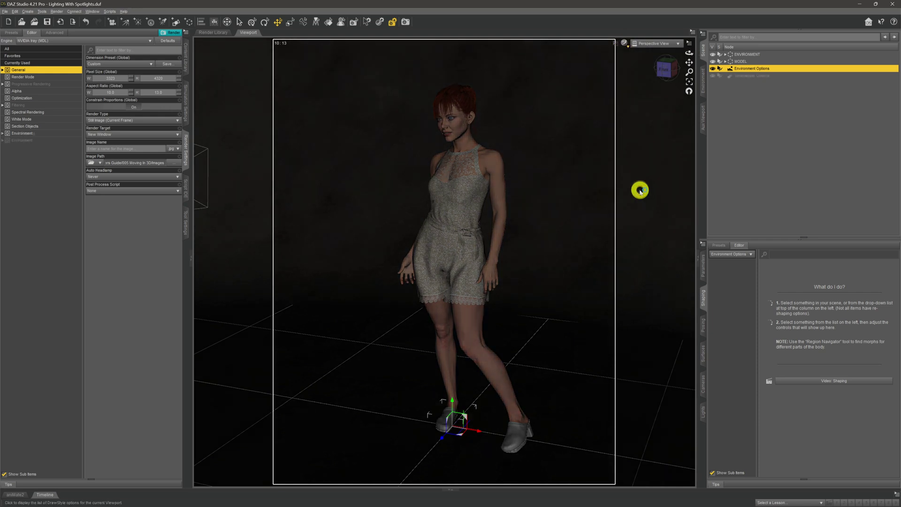
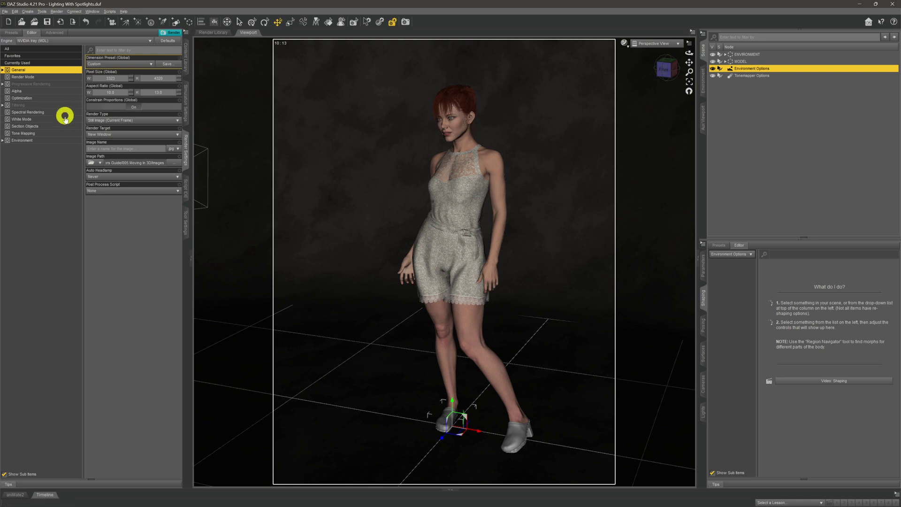
{"action": "left_click", "coordinate": [25, 11]}
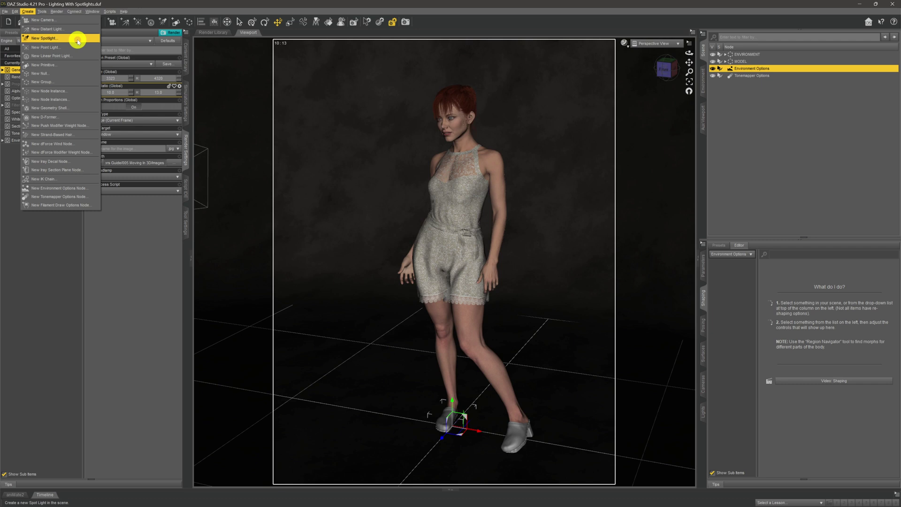
{"action": "left_click", "coordinate": [47, 38]}
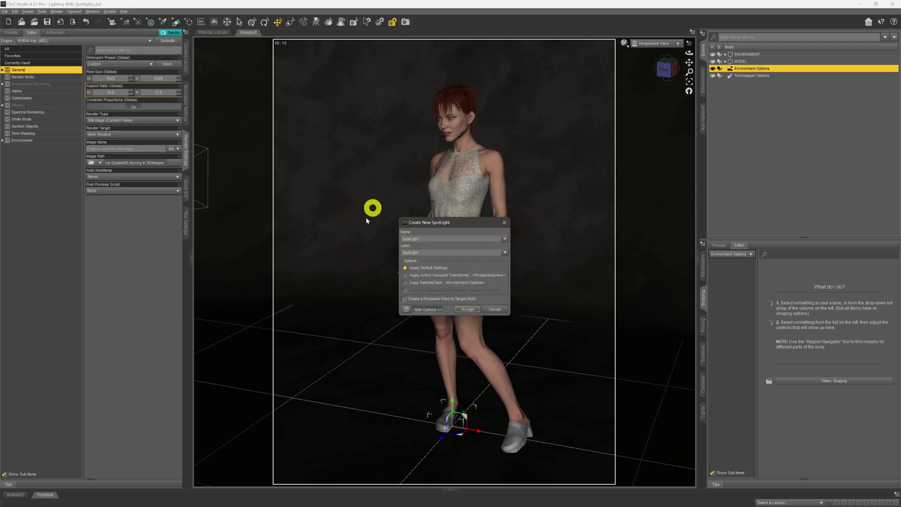
{"action": "left_click_drag", "start_coordinate": [435, 222], "coordinate": [330, 198]}
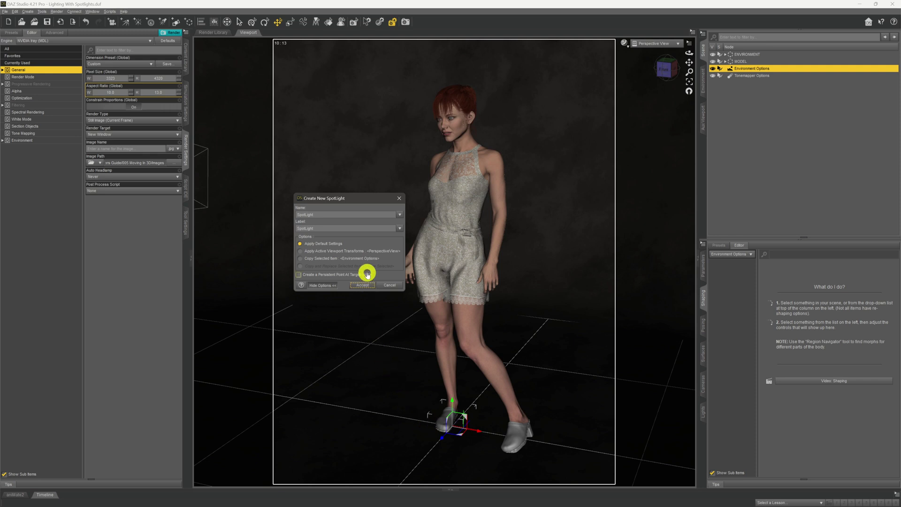
{"action": "left_click", "coordinate": [359, 252]}
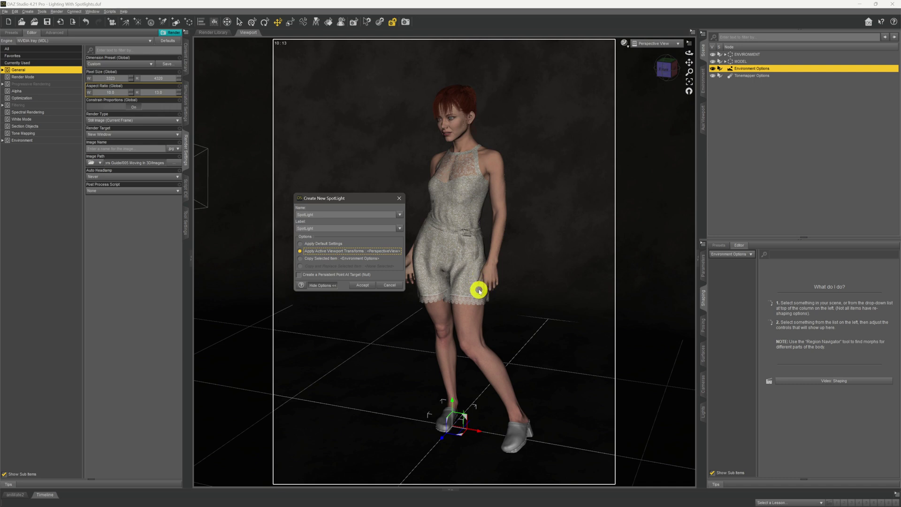
{"action": "left_click", "coordinate": [397, 287]}
Orbit to a side view of the figure and create a new spotlight there using Apply Active Viewport Transforms
{"action": "left_click_drag", "start_coordinate": [689, 54], "coordinate": [690, 70]}
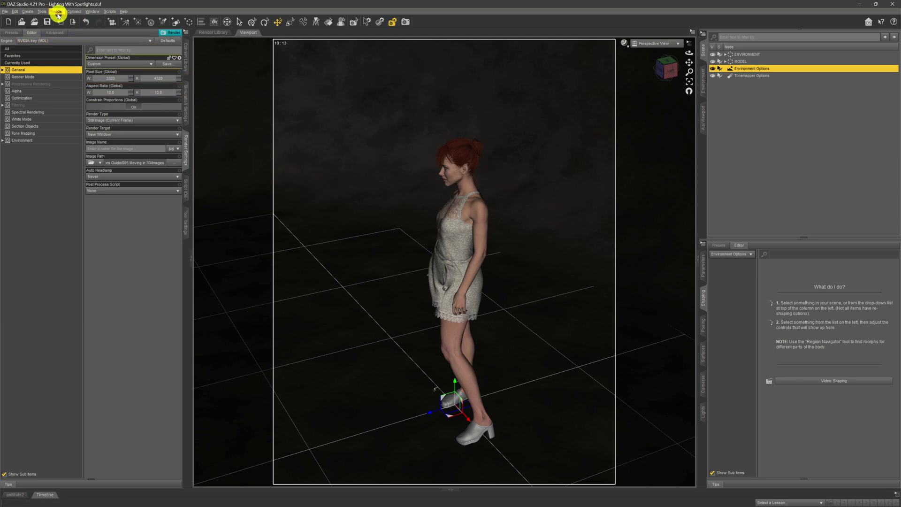
{"action": "left_click", "coordinate": [27, 11]}
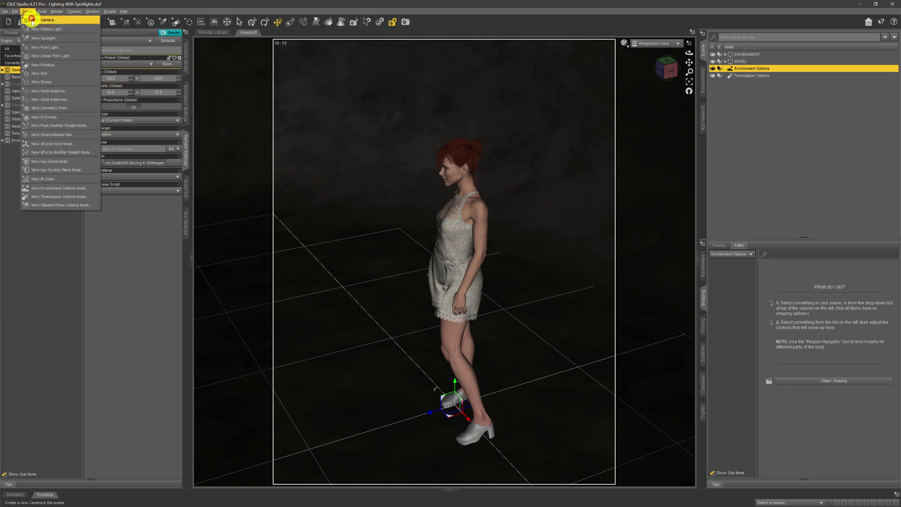
{"action": "left_click", "coordinate": [70, 37]}
{"action": "left_click", "coordinate": [354, 250]}
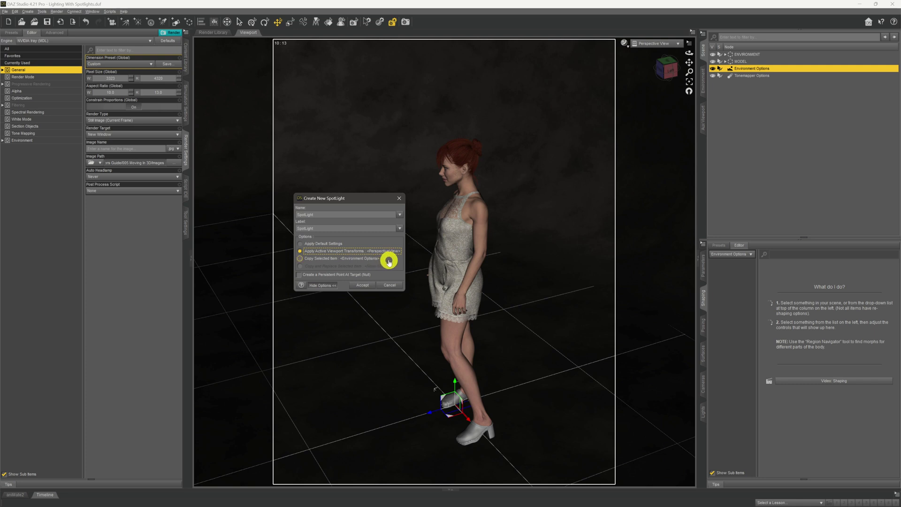
{"action": "left_click", "coordinate": [364, 286]}
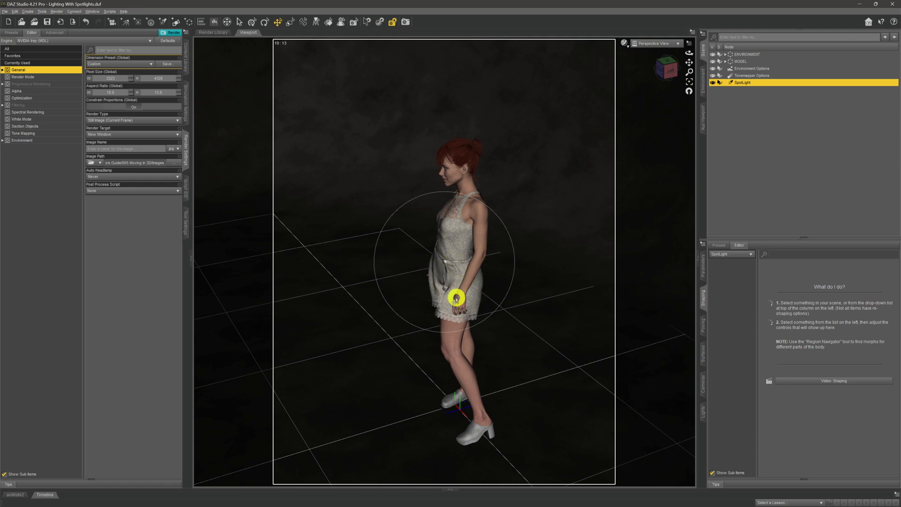
Inspect the spotlight's placement, reset the perspective view and preview the lit scene in NVIDIA Iray
{"action": "scroll", "coordinate": [457, 319], "scroll_direction": "down", "scroll_amount": 3}
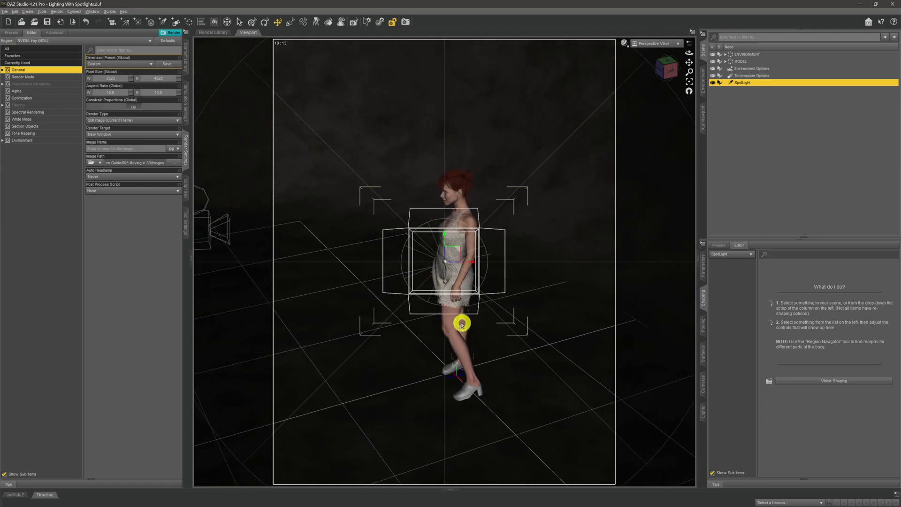
{"action": "mouse_move", "coordinate": [689, 54]}
{"action": "left_mouse_down"}
{"action": "mouse_move", "coordinate": [654, 65]}
{"action": "mouse_move", "coordinate": [692, 62]}
{"action": "left_mouse_up"}
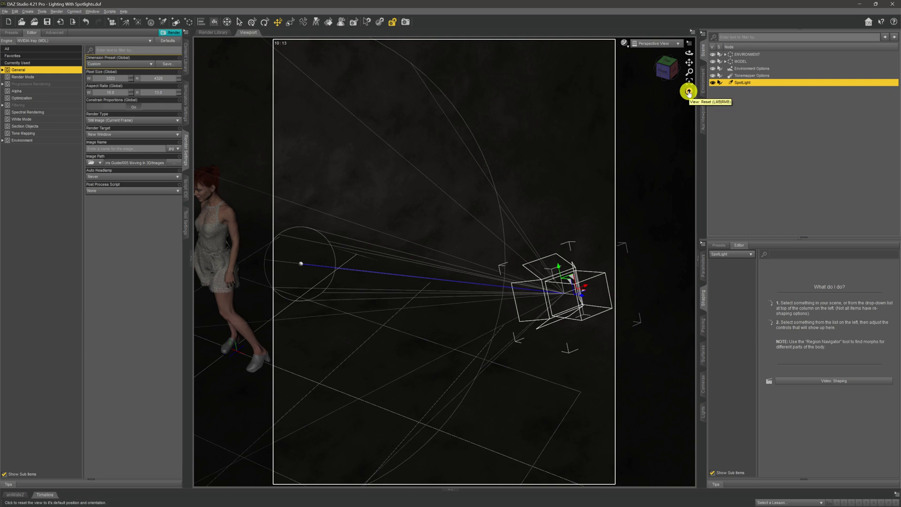
{"action": "left_click", "coordinate": [688, 92]}
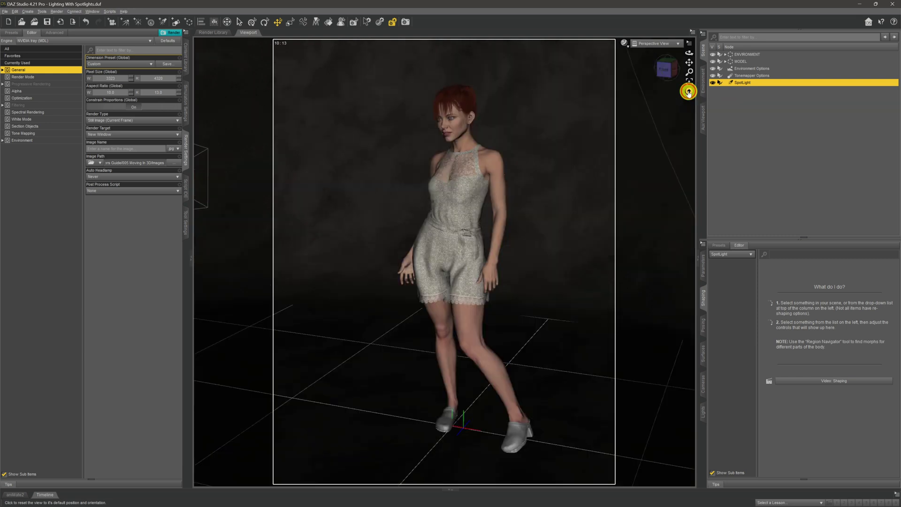
{"action": "left_click", "coordinate": [625, 43]}
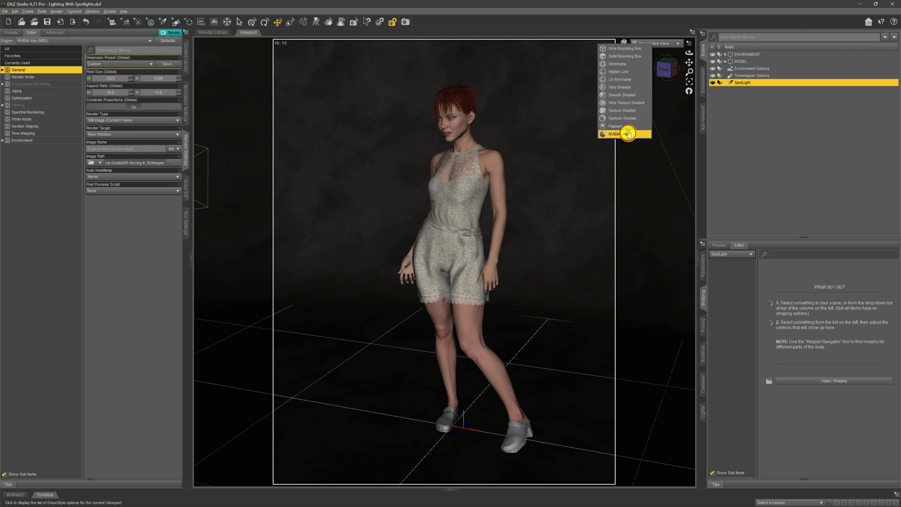
{"action": "left_click", "coordinate": [628, 134]}
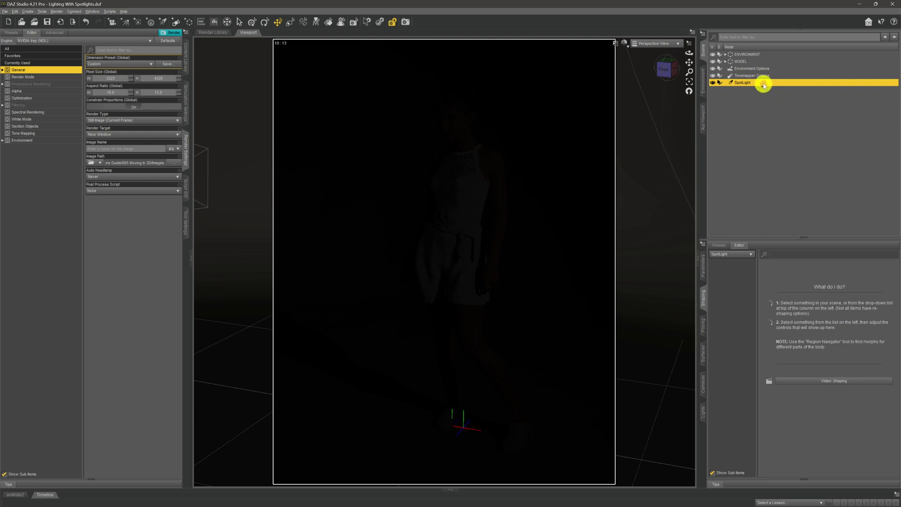
Raise the spotlight's Luminous Flux (Lumen) in stages up to 60000, judging the brightness in the Iray preview
{"action": "left_click", "coordinate": [702, 415]}
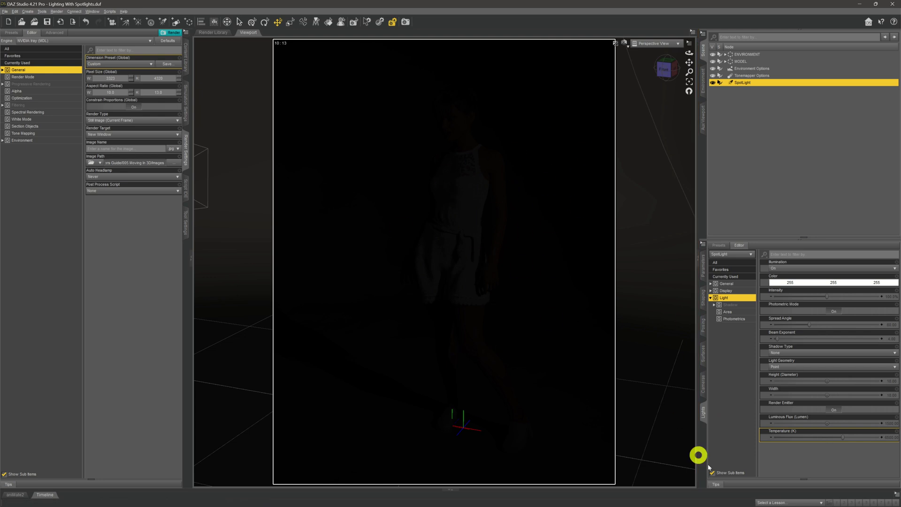
{"action": "left_click", "coordinate": [890, 425]}
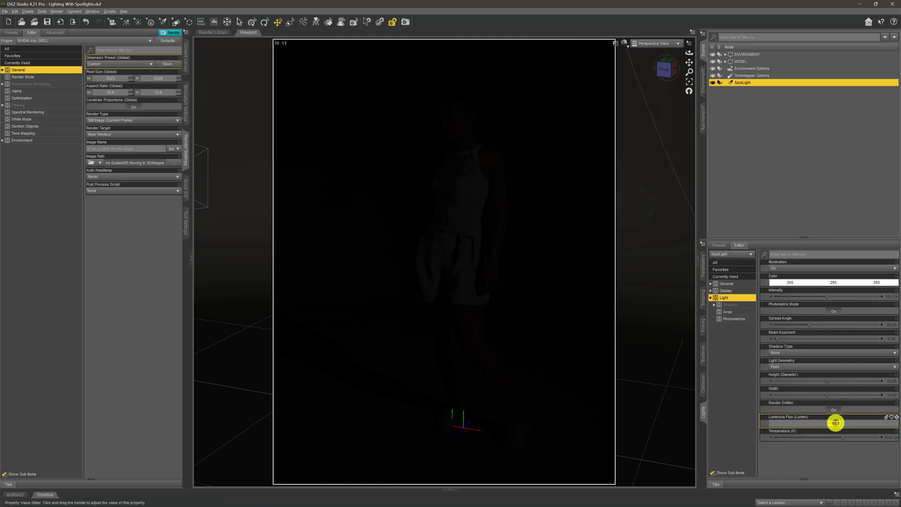
{"action": "left_click", "coordinate": [833, 458]}
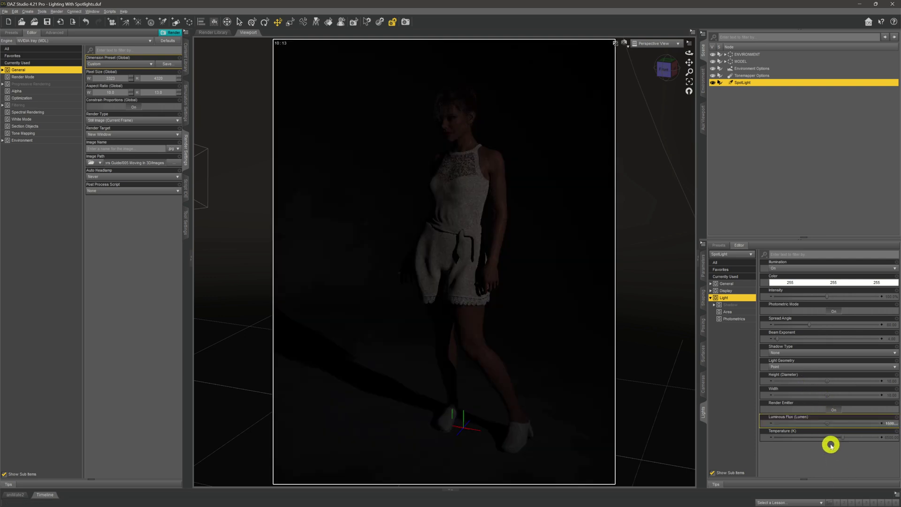
{"action": "left_click", "coordinate": [884, 424]}
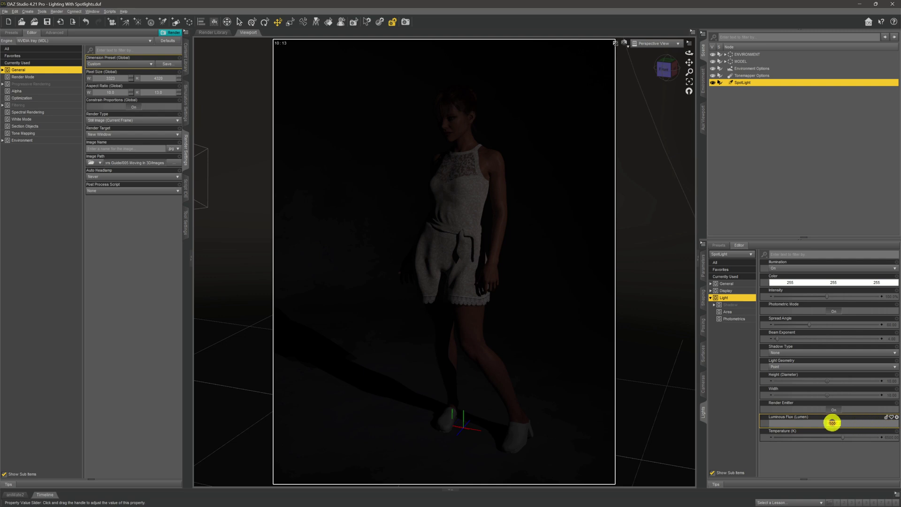
{"action": "left_click_drag", "start_coordinate": [831, 423], "coordinate": [782, 416]}
{"action": "type", "text": "3000..."}
{"action": "key", "text": "Return"}
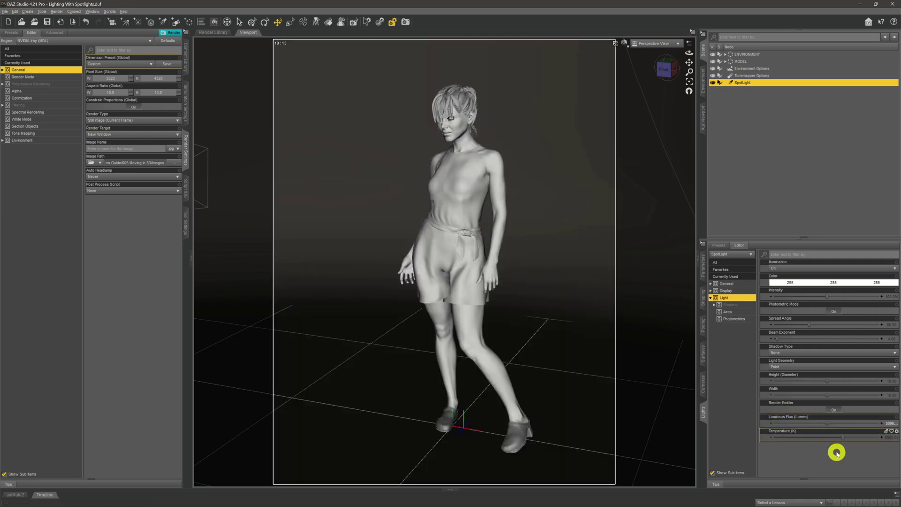
{"action": "left_click", "coordinate": [893, 425]}
{"action": "type", "text": "600"}
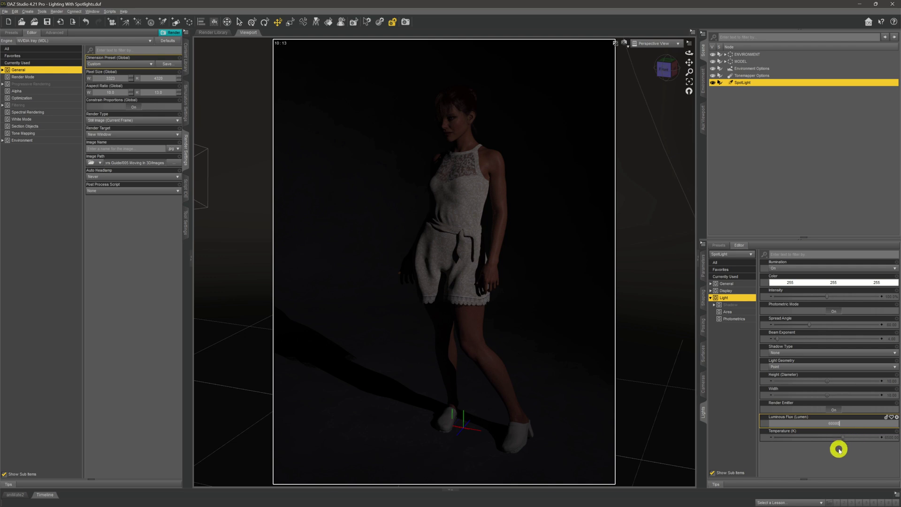
{"action": "type", "text": "00"}
{"action": "key", "text": "Return"}
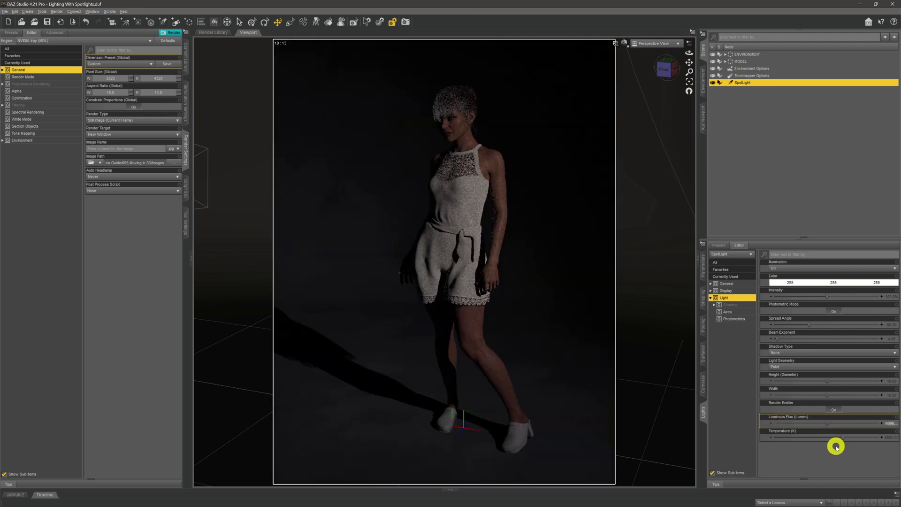
Set the spotlight's Luminous Flux to 100000 and check the lighting through the scene Camera
{"action": "left_click", "coordinate": [886, 424]}
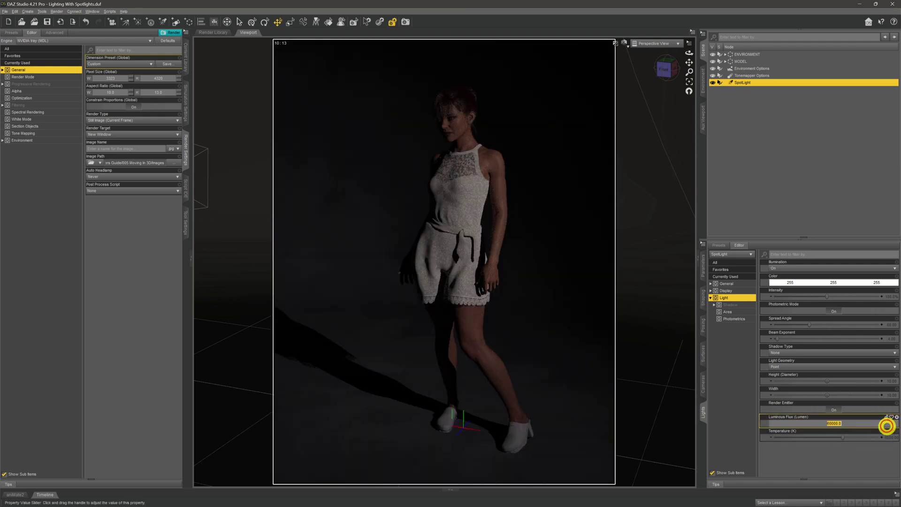
{"action": "type", "text": "100"}
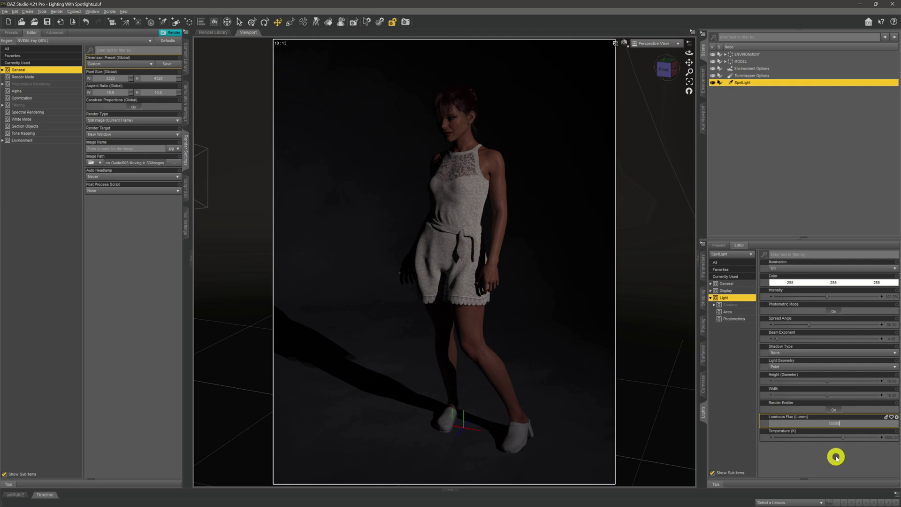
{"action": "key", "text": "Return"}
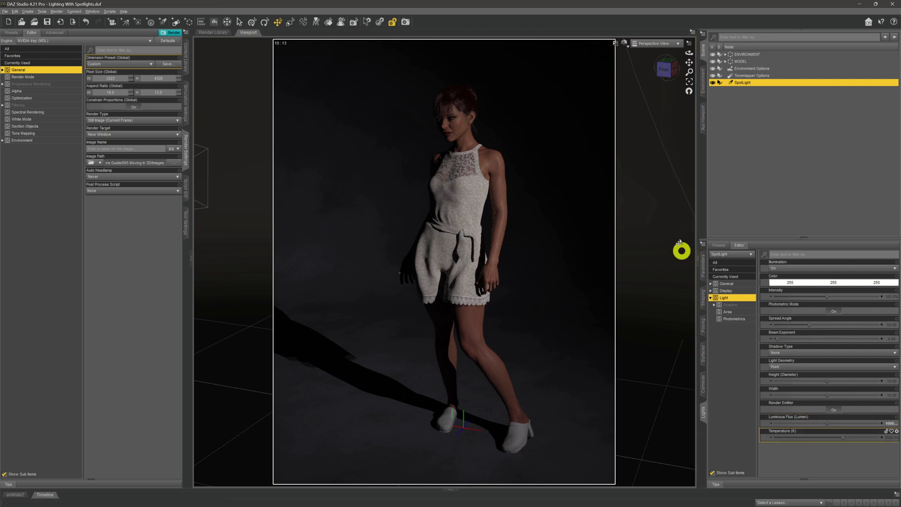
{"action": "left_click", "coordinate": [649, 43]}
{"action": "left_click", "coordinate": [649, 94]}
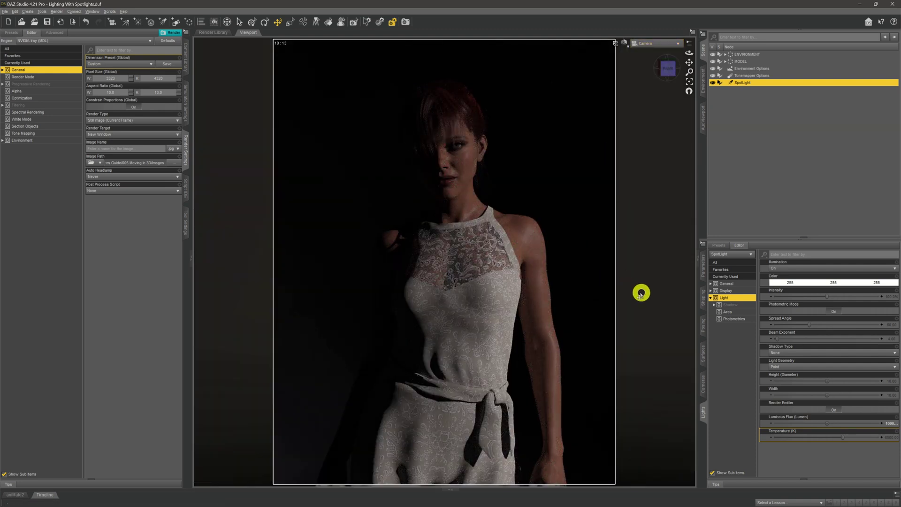
{"action": "key", "text": "ctrl+z"}
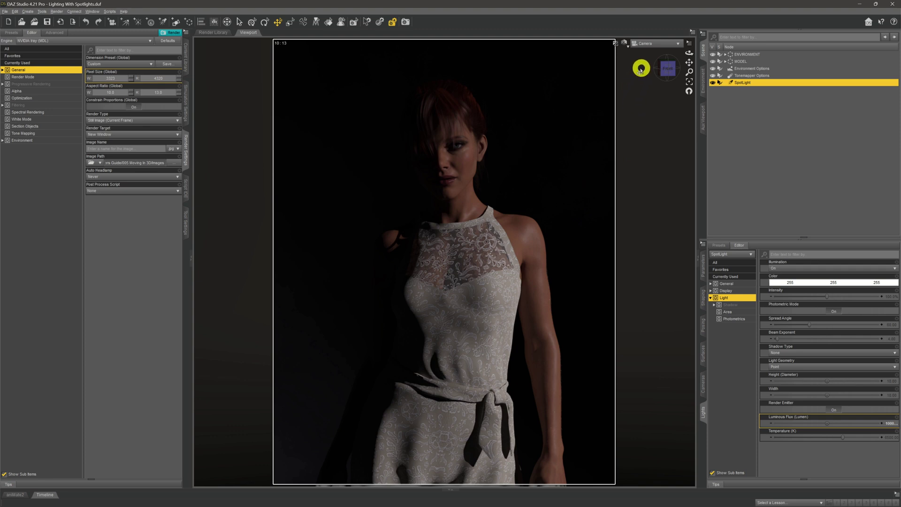
Look through the spotlight in Texture Shaded style, move it closer to the figure and orbit it higher toward her front
{"action": "left_click", "coordinate": [647, 45]}
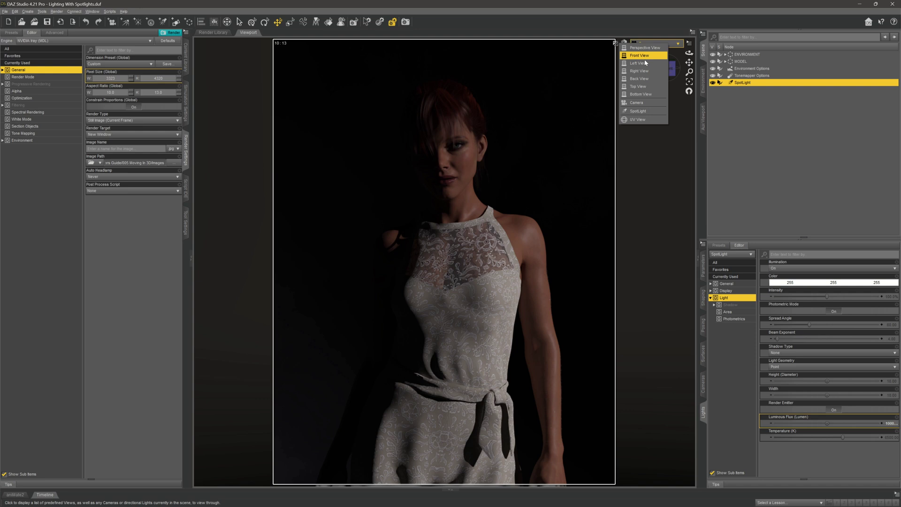
{"action": "left_click", "coordinate": [655, 111]}
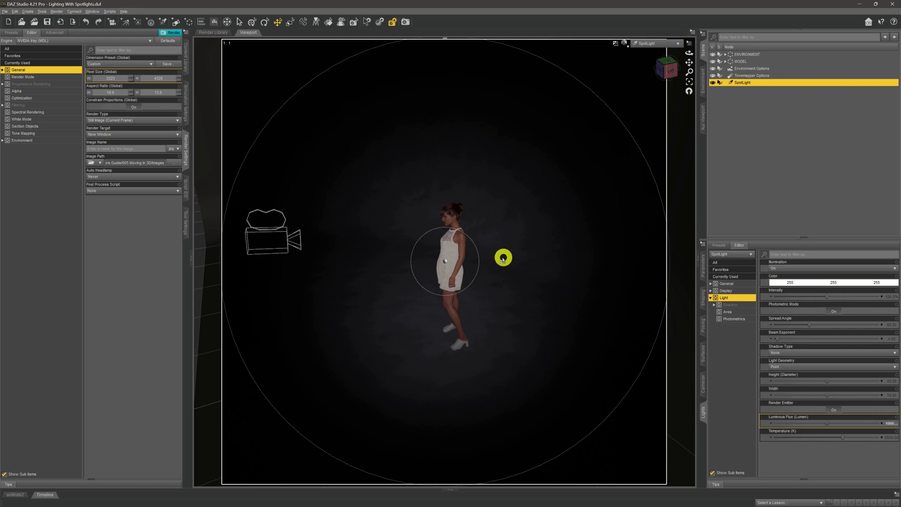
{"action": "left_click", "coordinate": [623, 43]}
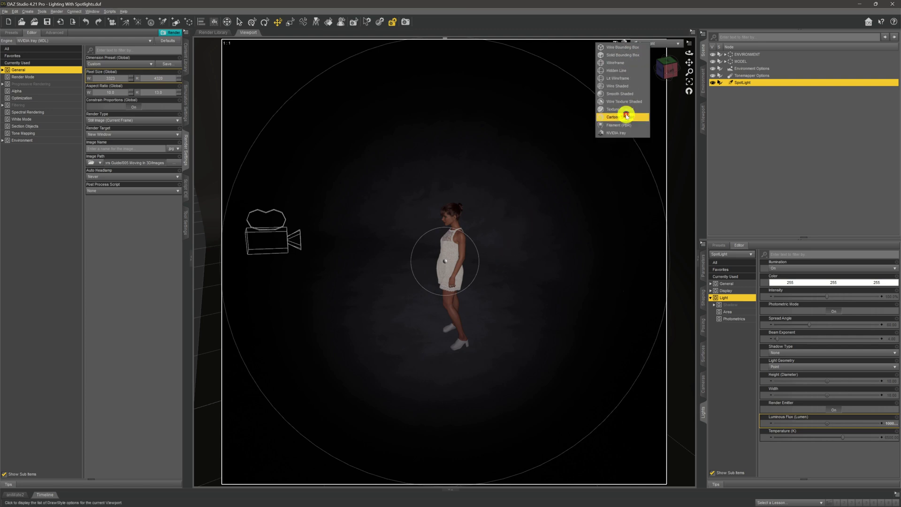
{"action": "left_click", "coordinate": [631, 111]}
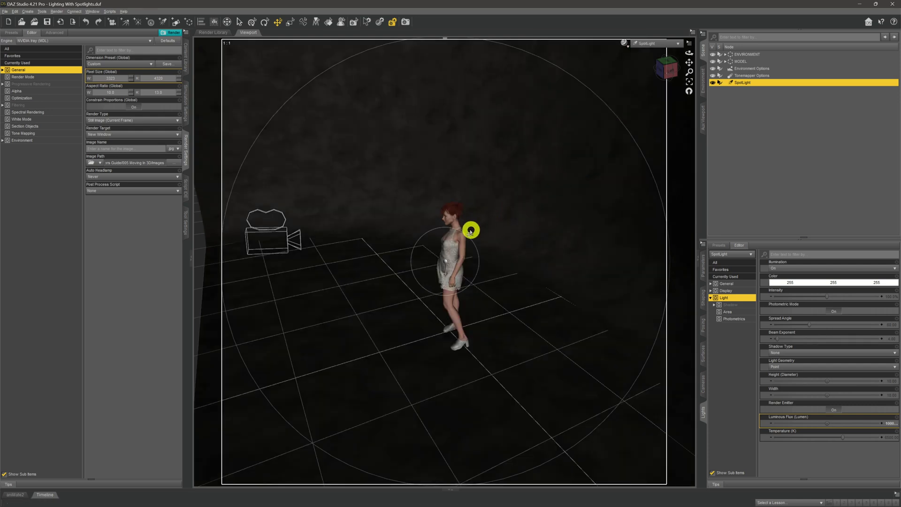
{"action": "scroll", "coordinate": [470, 233], "scroll_direction": "up", "scroll_amount": 6}
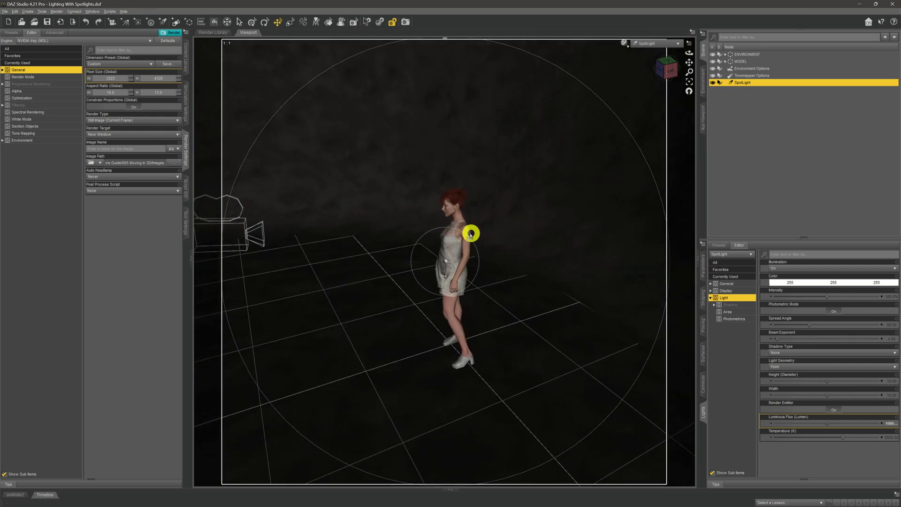
{"action": "scroll", "coordinate": [470, 233], "scroll_direction": "up", "scroll_amount": 2}
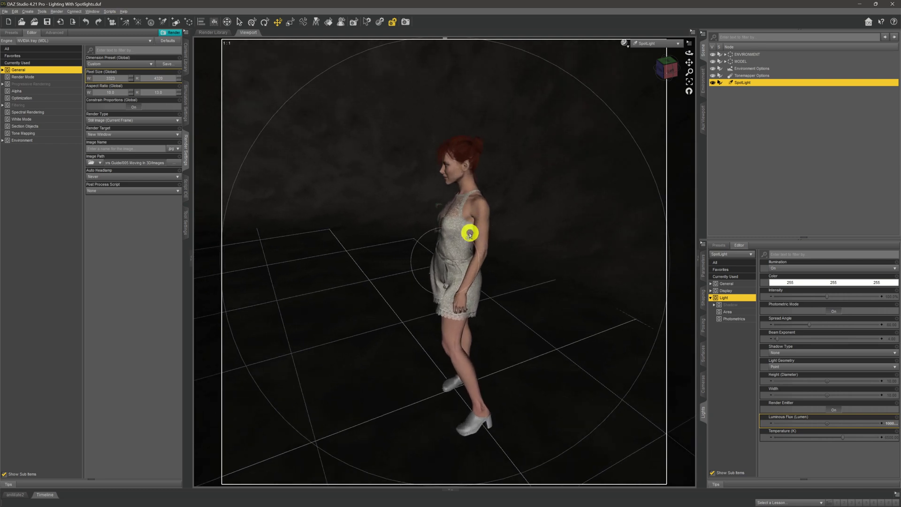
{"action": "scroll", "coordinate": [525, 263], "scroll_direction": "down", "scroll_amount": 8}
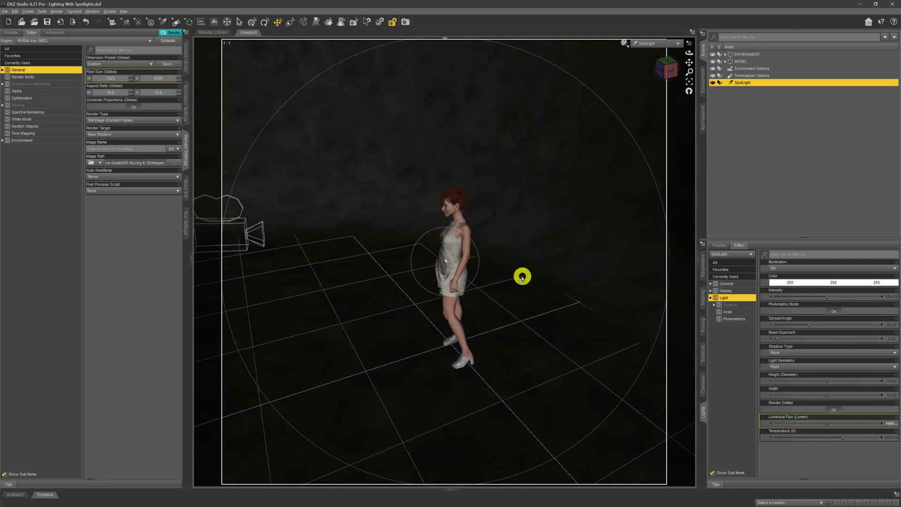
{"action": "scroll", "coordinate": [512, 269], "scroll_direction": "up", "scroll_amount": 5}
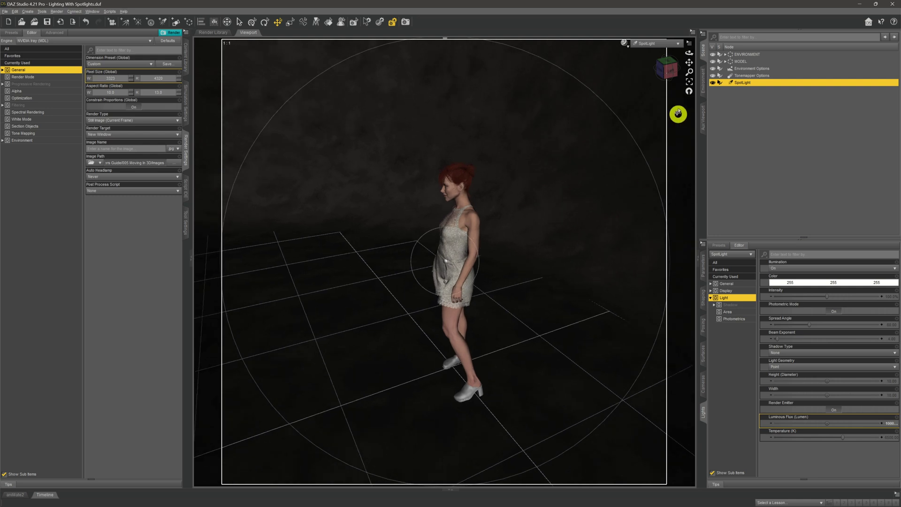
{"action": "left_click_drag", "start_coordinate": [690, 57], "coordinate": [691, 61]}
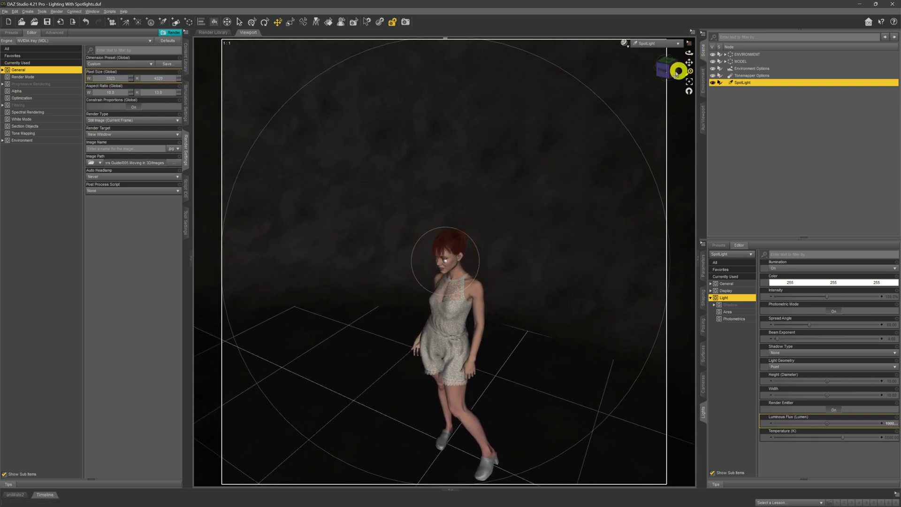
Return to the Camera view and preview the repositioned spotlight's lighting in NVIDIA Iray
{"action": "left_click", "coordinate": [648, 43]}
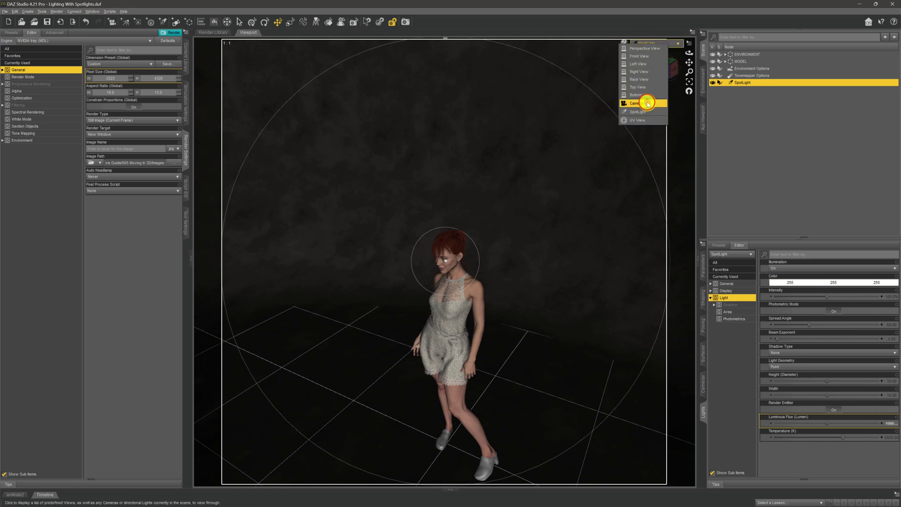
{"action": "left_click", "coordinate": [646, 102]}
{"action": "left_click", "coordinate": [624, 45]}
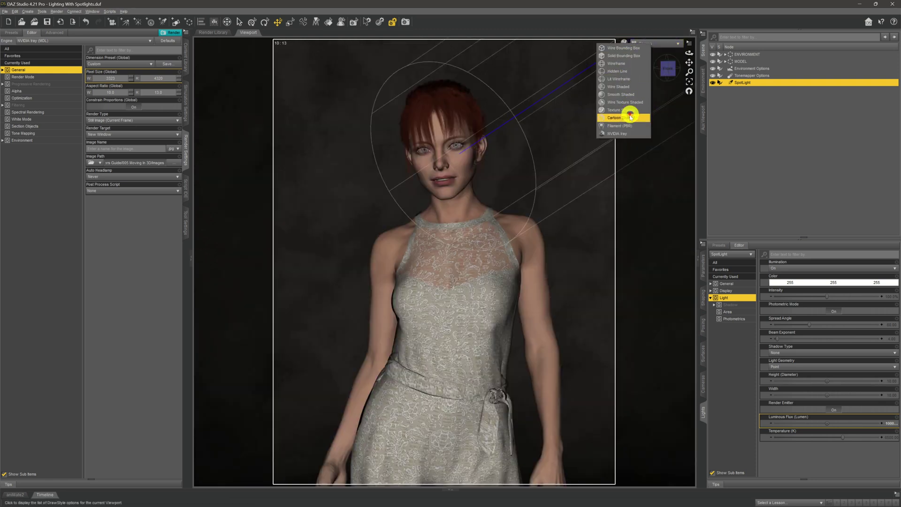
{"action": "left_click", "coordinate": [625, 133]}
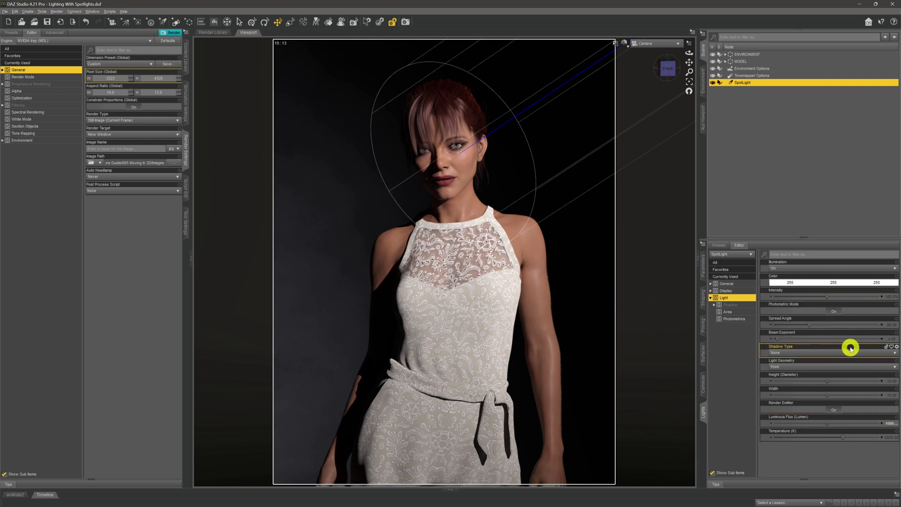
Change the spotlight's Light Geometry to Rectangle and set its Height (Diameter) and Width to 100 each
{"action": "left_click", "coordinate": [804, 370]}
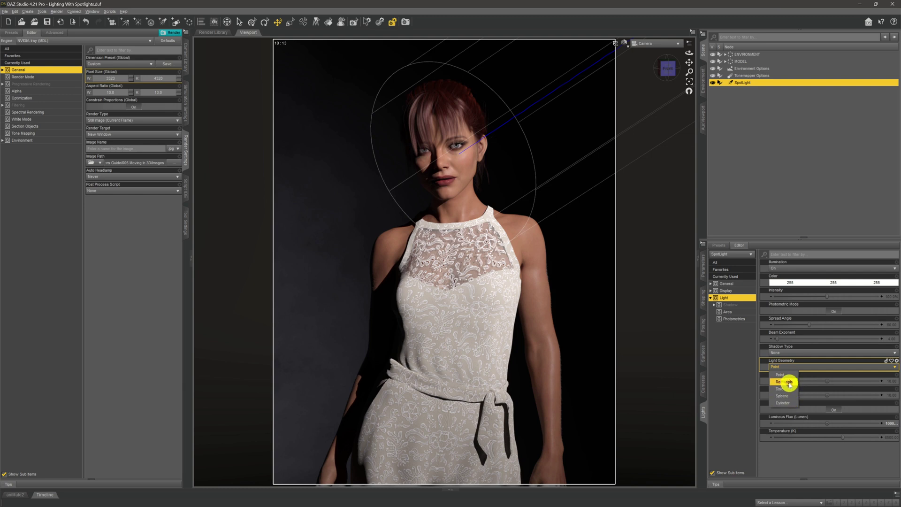
{"action": "left_click", "coordinate": [784, 382]}
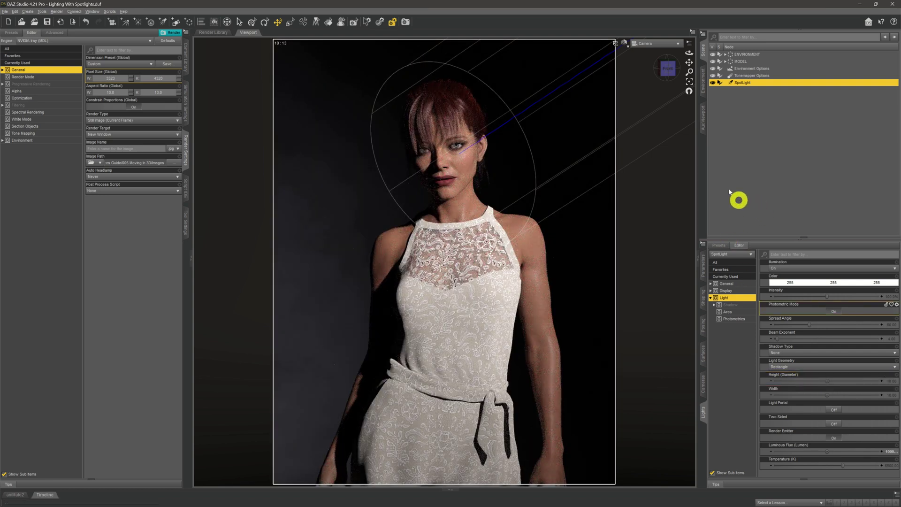
{"action": "left_click", "coordinate": [655, 43]}
{"action": "left_click", "coordinate": [654, 48]}
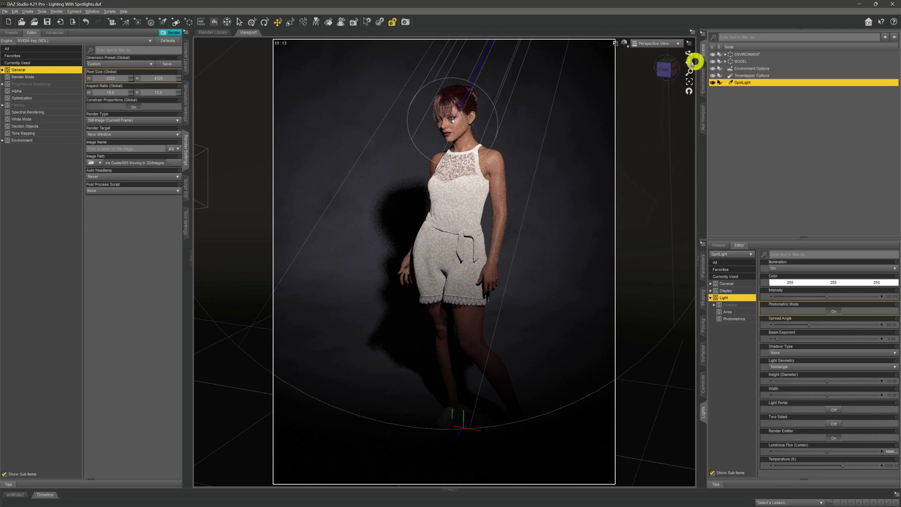
{"action": "left_click_drag", "start_coordinate": [688, 55], "coordinate": [548, 136]}
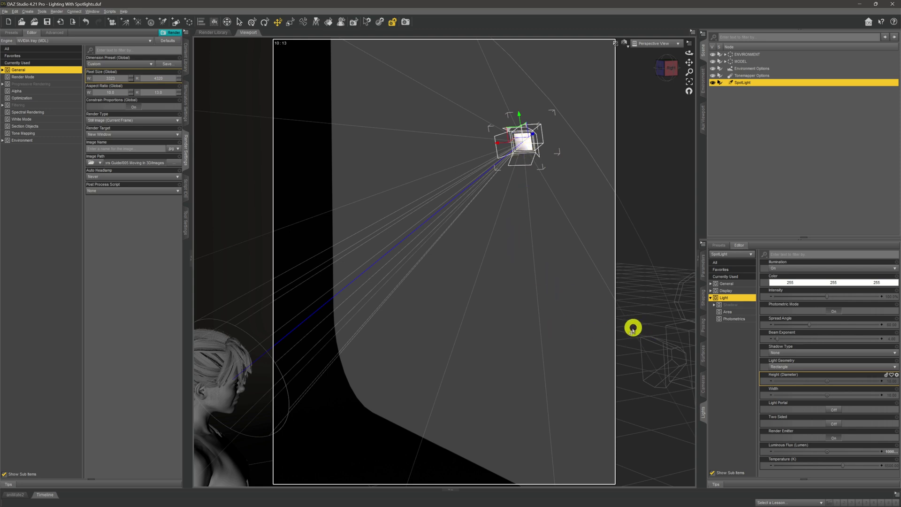
{"action": "left_click", "coordinate": [882, 379]}
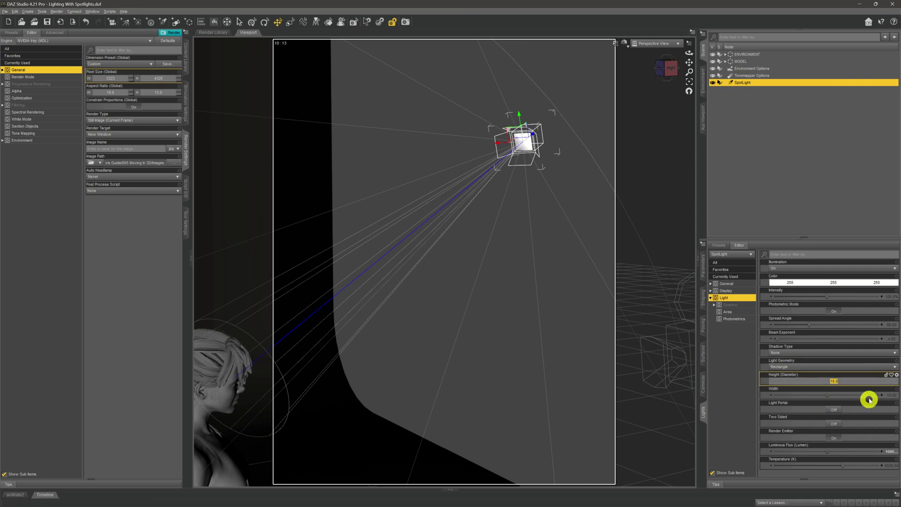
{"action": "type", "text": "100"}
{"action": "left_click", "coordinate": [888, 395]}
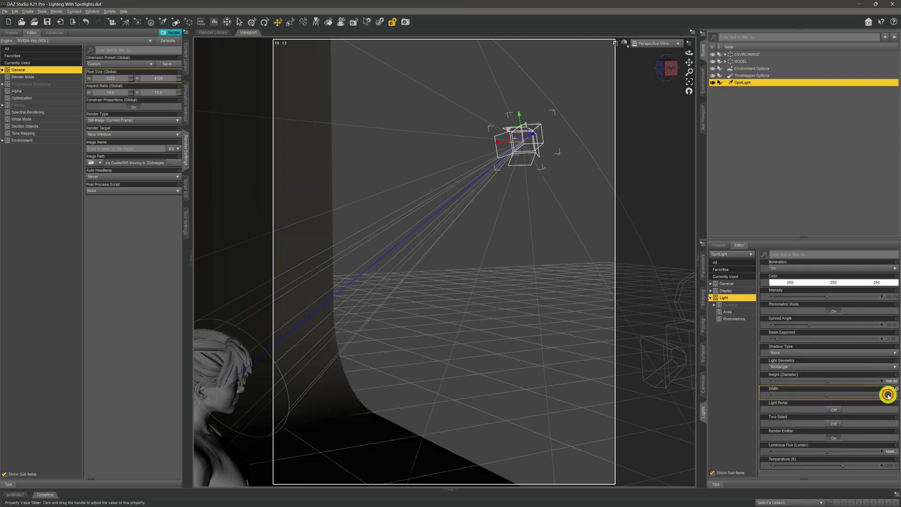
{"action": "type", "text": "100"}
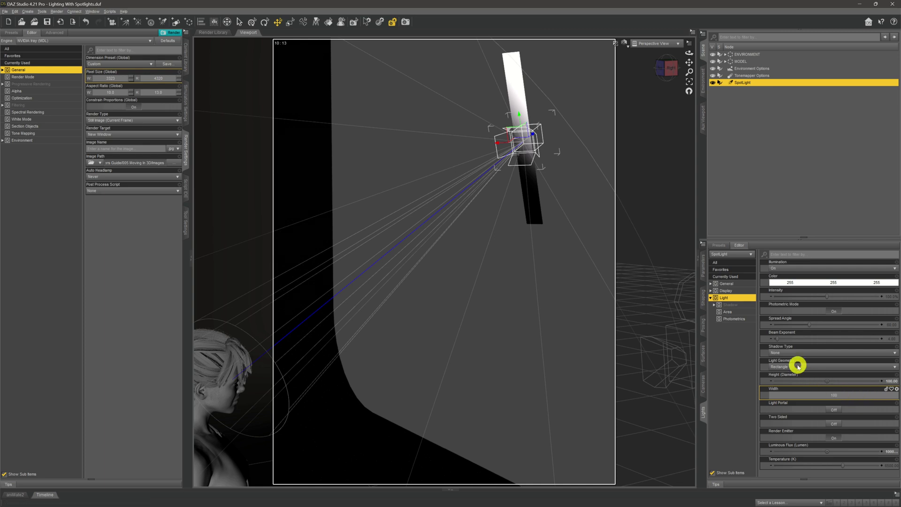
{"action": "key", "text": "Return"}
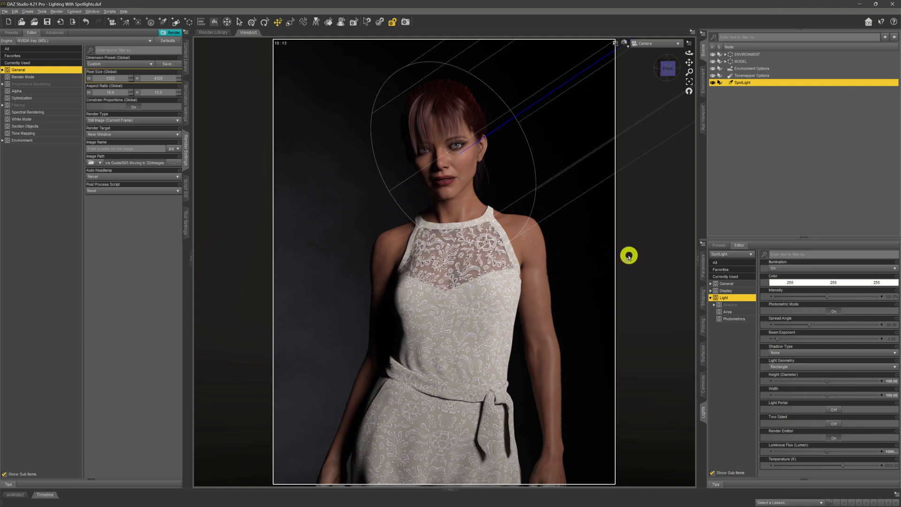
Create a second spotlight from a Perspective View facing the figure's side, applying the active viewport transforms
{"action": "left_click", "coordinate": [609, 277]}
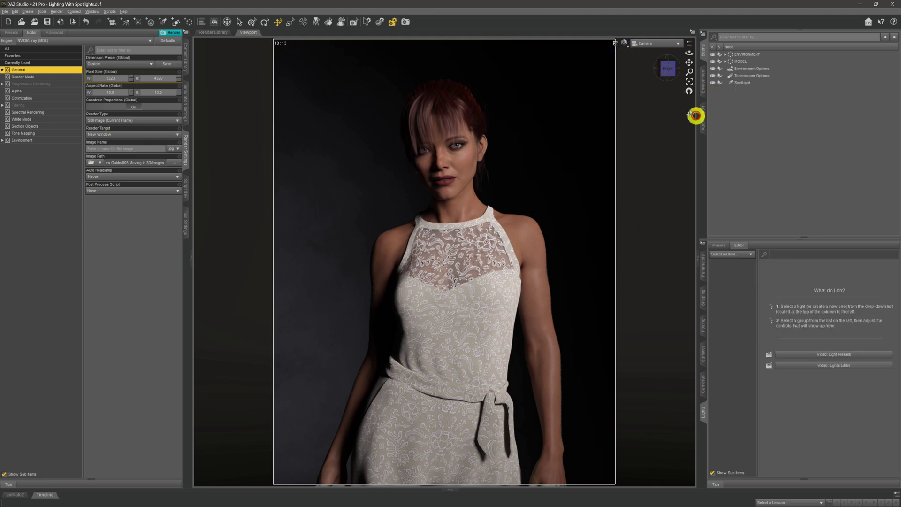
{"action": "left_click", "coordinate": [651, 43]}
{"action": "left_click", "coordinate": [656, 57]}
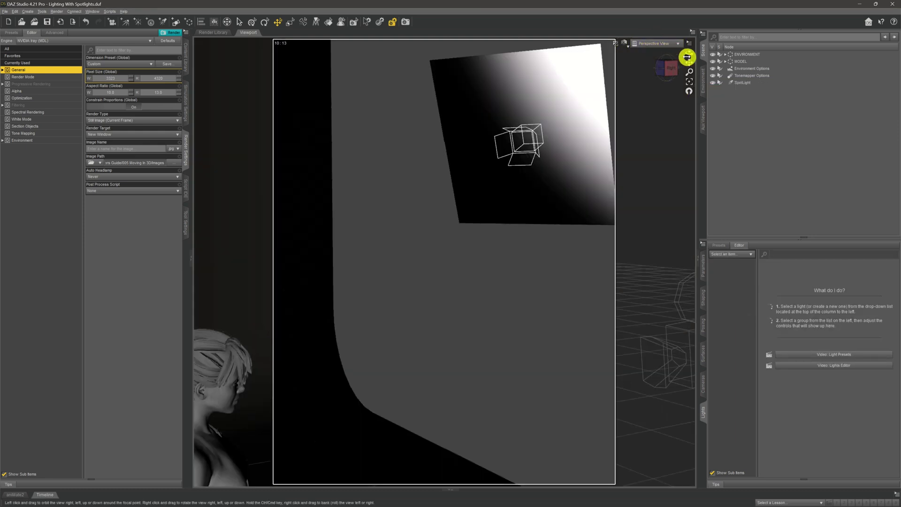
{"action": "left_click_drag", "start_coordinate": [687, 57], "coordinate": [707, 90]}
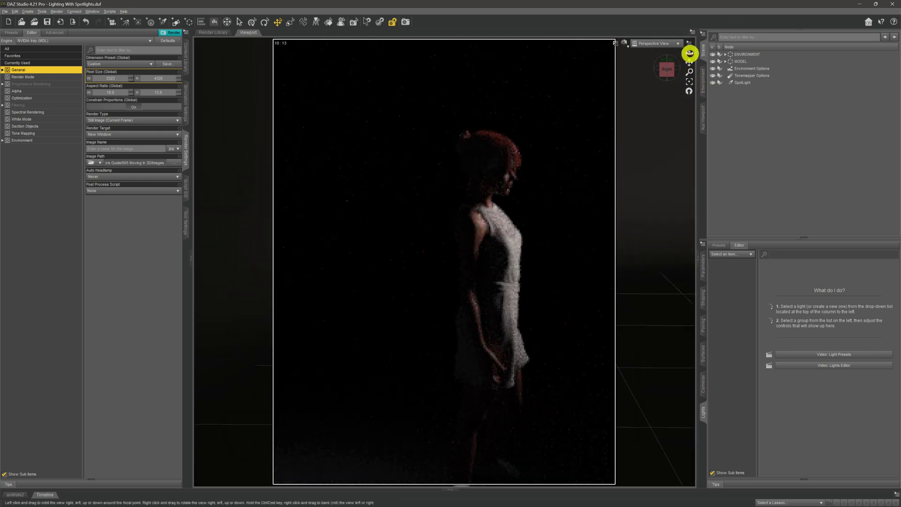
{"action": "mouse_move", "coordinate": [689, 53]}
{"action": "left_mouse_down"}
{"action": "mouse_move", "coordinate": [703, 63]}
{"action": "mouse_move", "coordinate": [689, 63]}
{"action": "mouse_move", "coordinate": [696, 55]}
{"action": "mouse_move", "coordinate": [686, 64]}
{"action": "mouse_move", "coordinate": [696, 57]}
{"action": "left_mouse_up"}
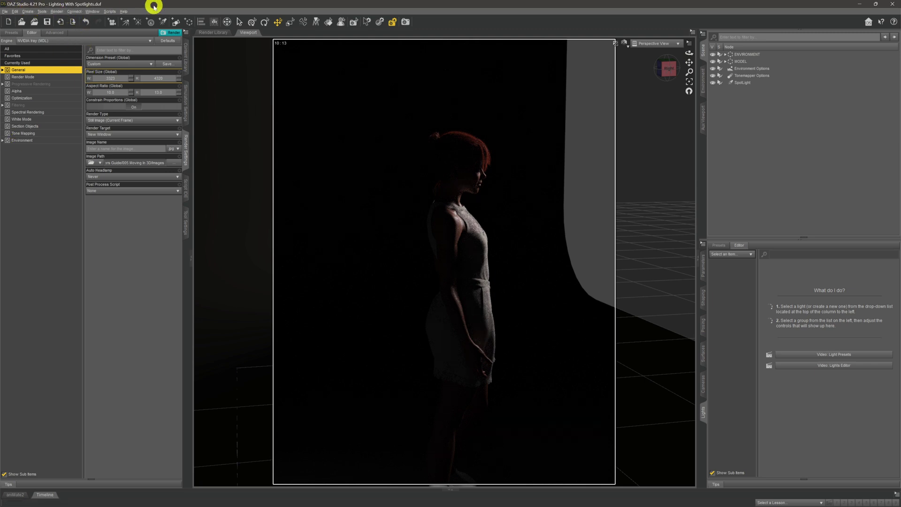
{"action": "left_click", "coordinate": [162, 22]}
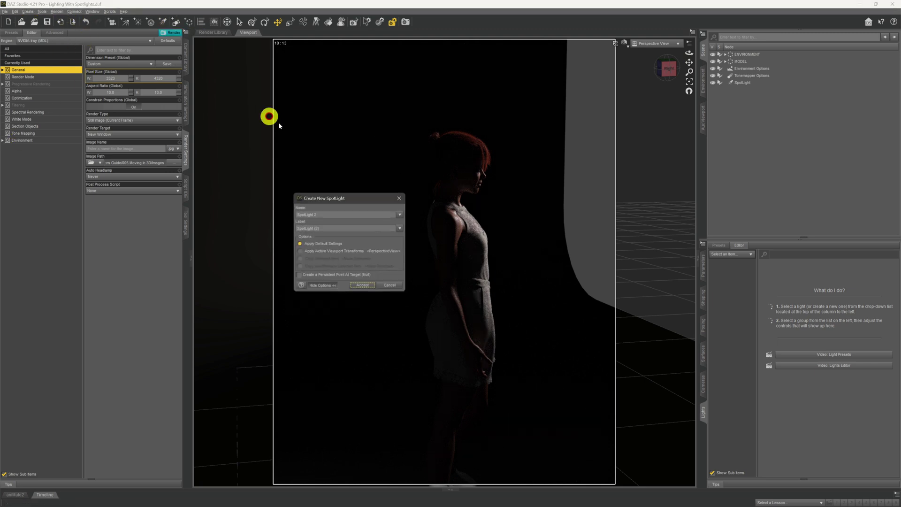
{"action": "left_click", "coordinate": [329, 250]}
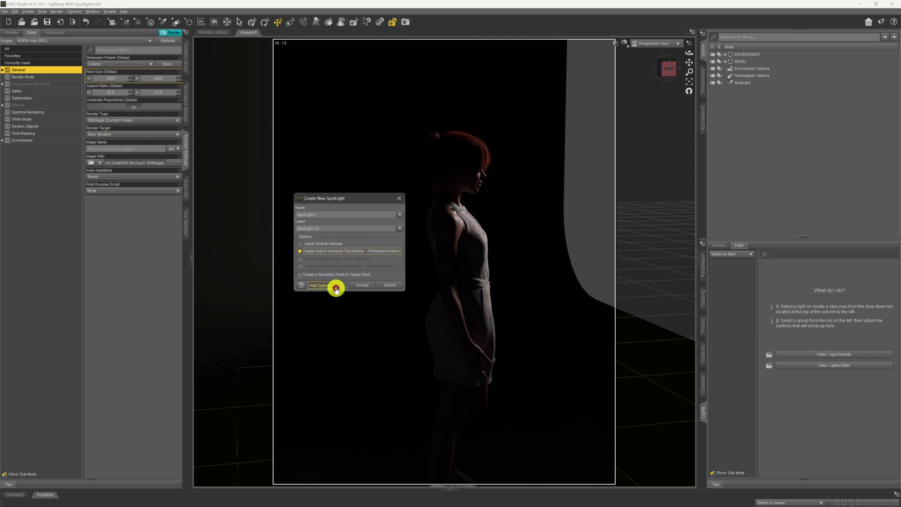
{"action": "left_click", "coordinate": [363, 284]}
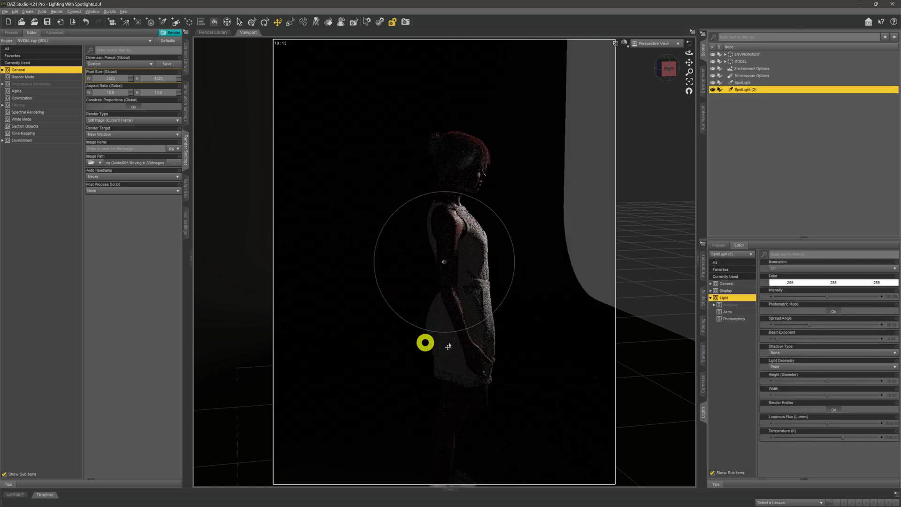
Look through the second spotlight, move it closer to the figure's side and return to the scene Camera view
{"action": "left_click", "coordinate": [668, 43]}
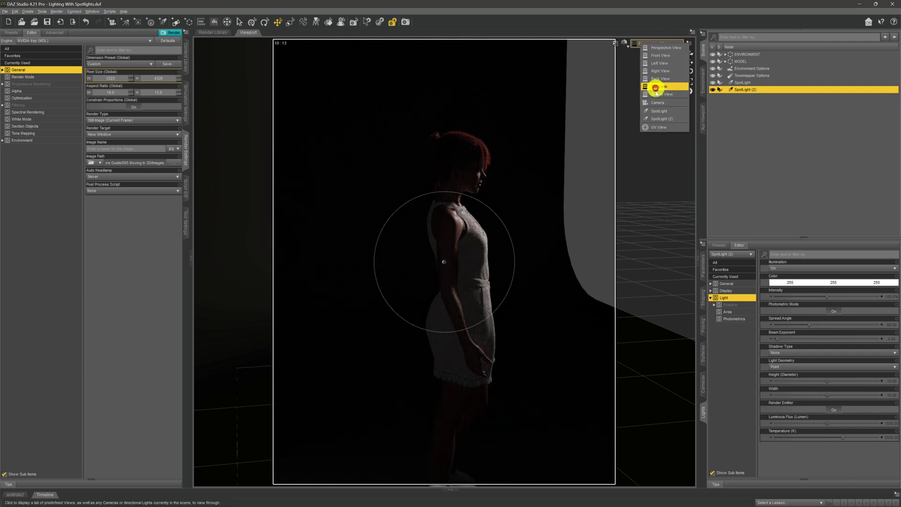
{"action": "left_click", "coordinate": [672, 119]}
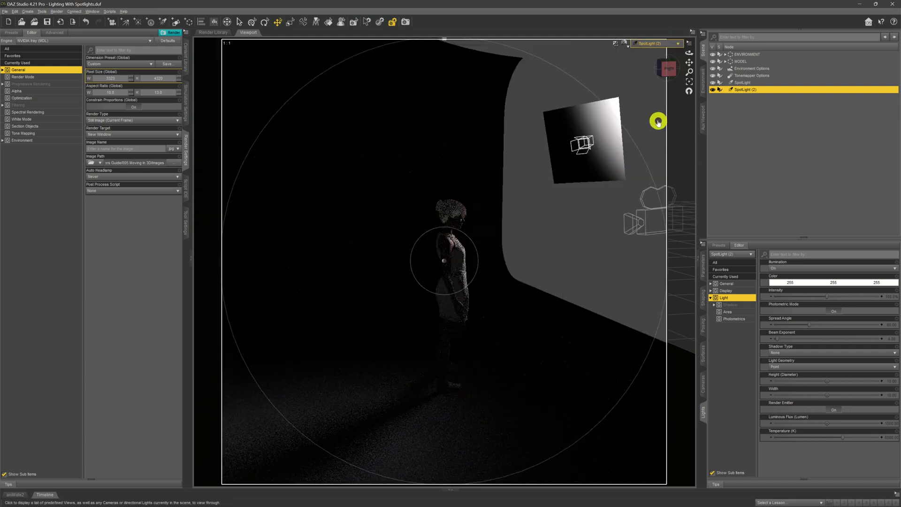
{"action": "left_click_drag", "start_coordinate": [689, 61], "coordinate": [687, 70]}
{"action": "left_click_drag", "start_coordinate": [624, 152], "coordinate": [565, 238]}
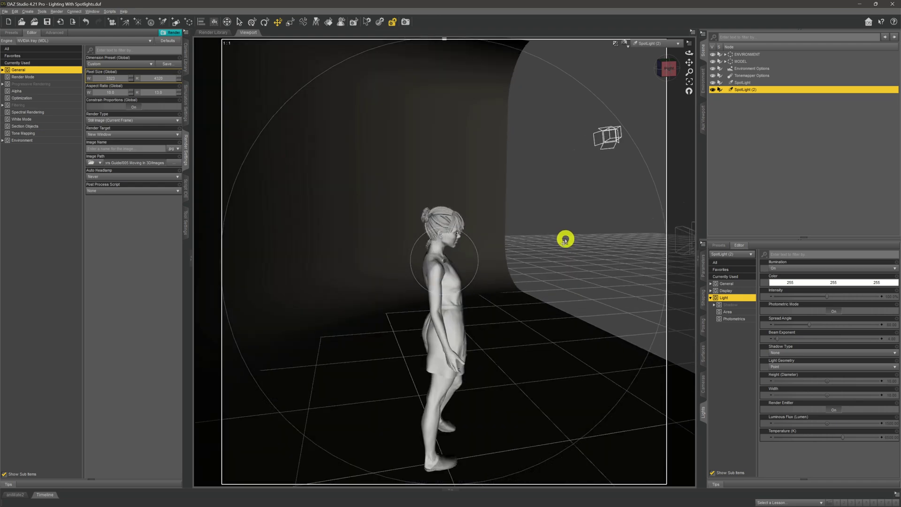
{"action": "left_click", "coordinate": [643, 44]}
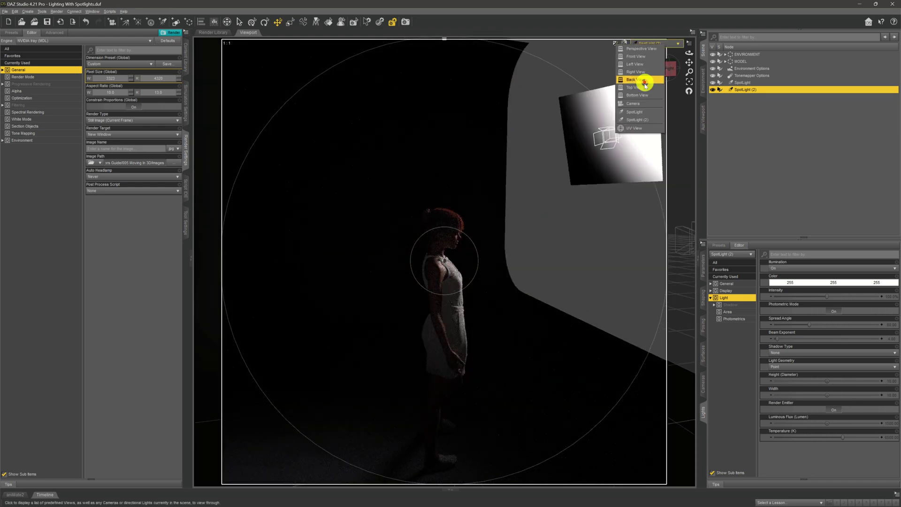
{"action": "left_click", "coordinate": [645, 108]}
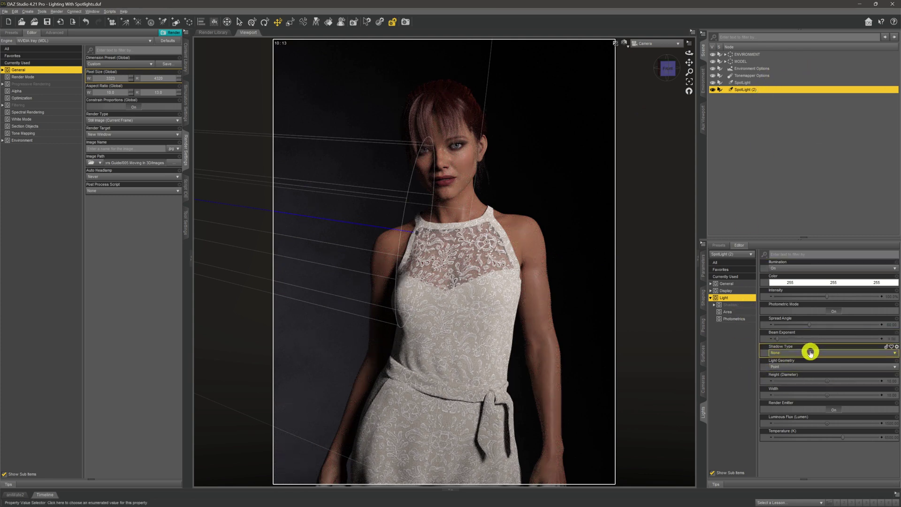
Change the second spotlight's Light Geometry to Rectangle and set its Height (Diameter) and Width to 100 each
{"action": "left_click", "coordinate": [801, 366]}
{"action": "left_click", "coordinate": [794, 378]}
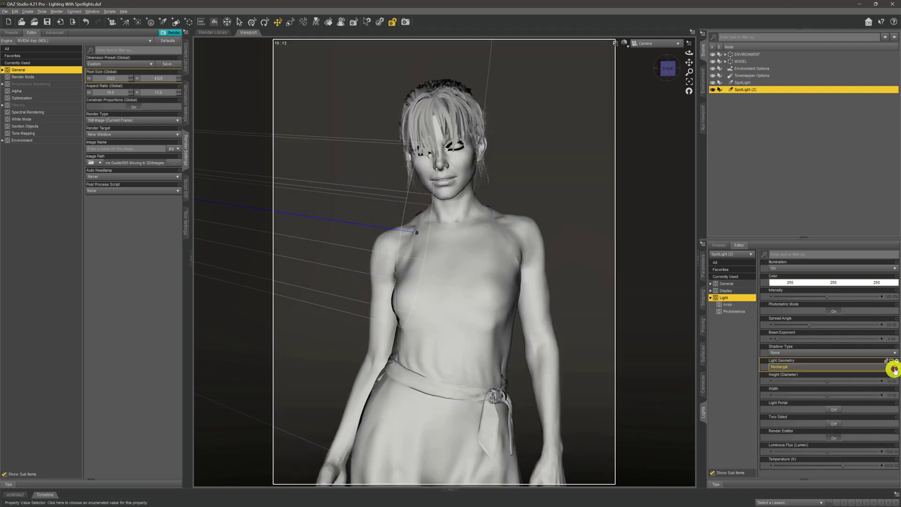
{"action": "left_click", "coordinate": [896, 380]}
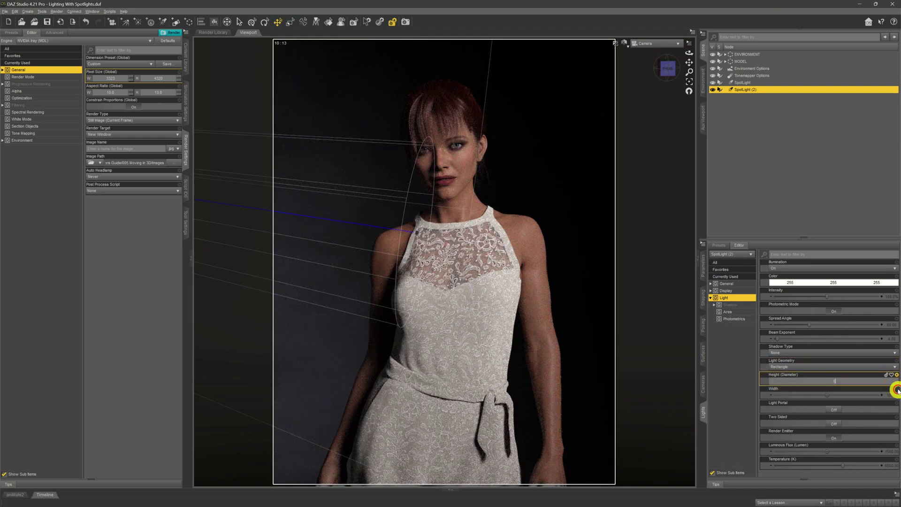
{"action": "key", "text": "Return"}
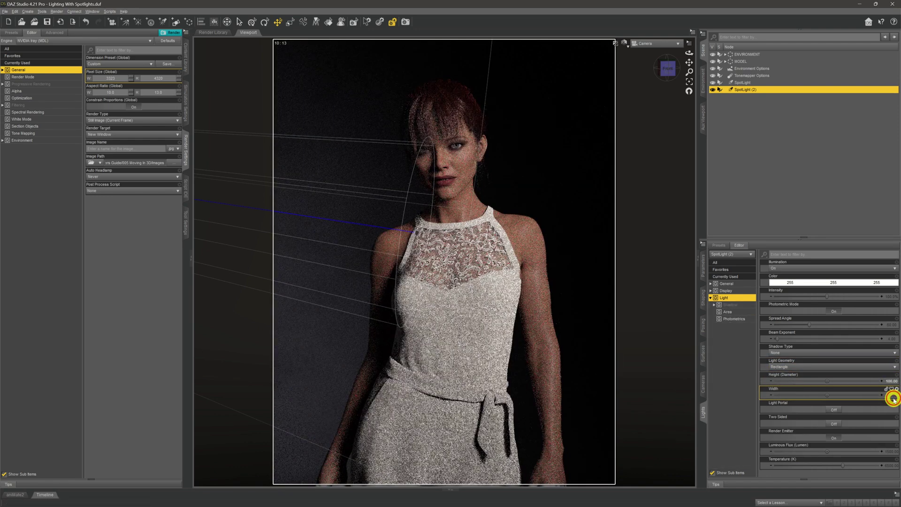
{"action": "left_click", "coordinate": [893, 394]}
{"action": "type", "text": "100"}
{"action": "key", "text": "Return"}
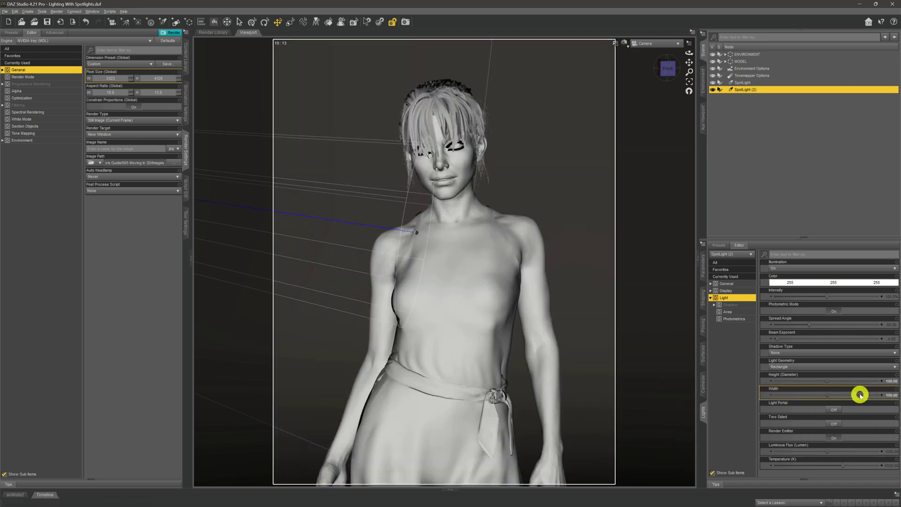
Set the second spotlight's Luminous Flux to 10000 and deselect it to check the lighting in the Camera view
{"action": "left_click", "coordinate": [873, 453]}
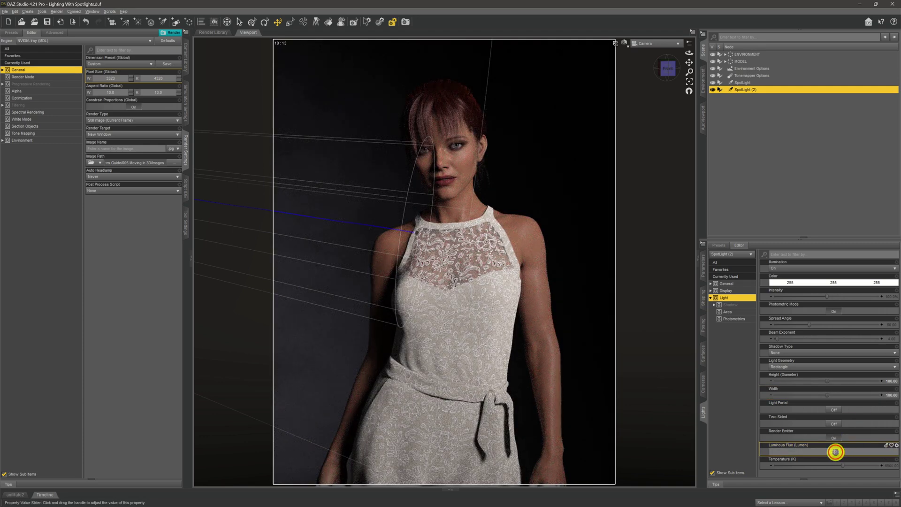
{"action": "left_click", "coordinate": [835, 451]}
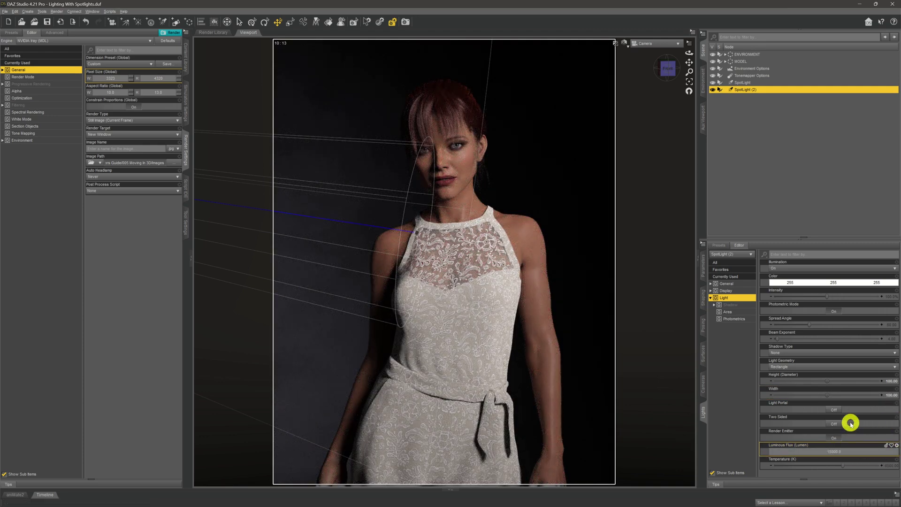
{"action": "key", "text": "Return"}
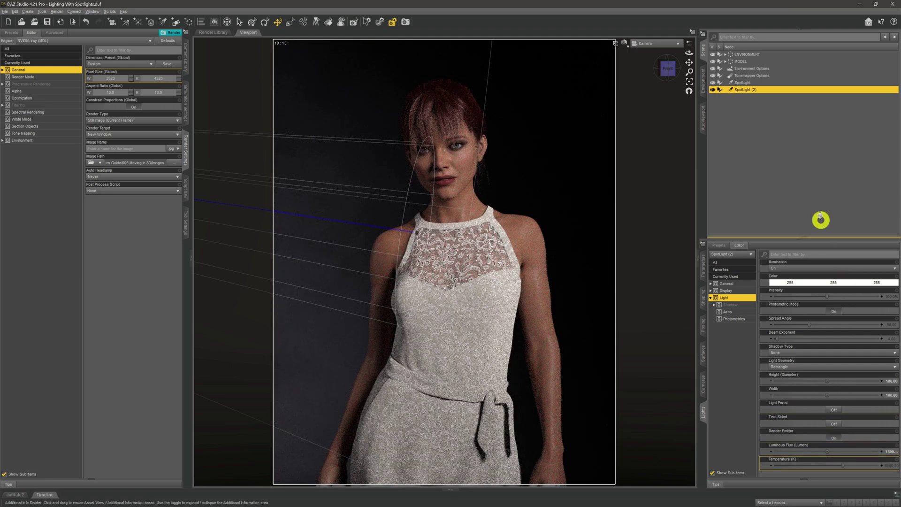
{"action": "left_click", "coordinate": [820, 218]}
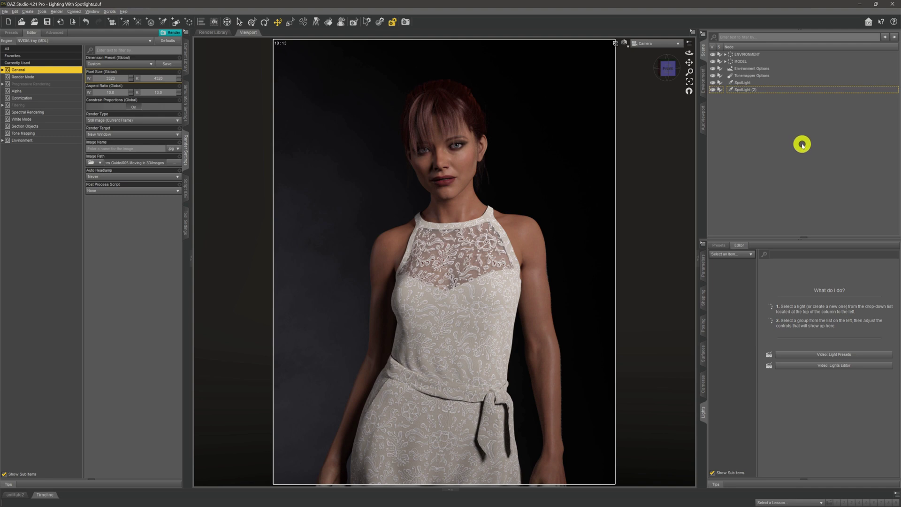
Select the first and second spotlights in turn to compare where their beams fall on the figure
{"action": "left_click", "coordinate": [760, 83]}
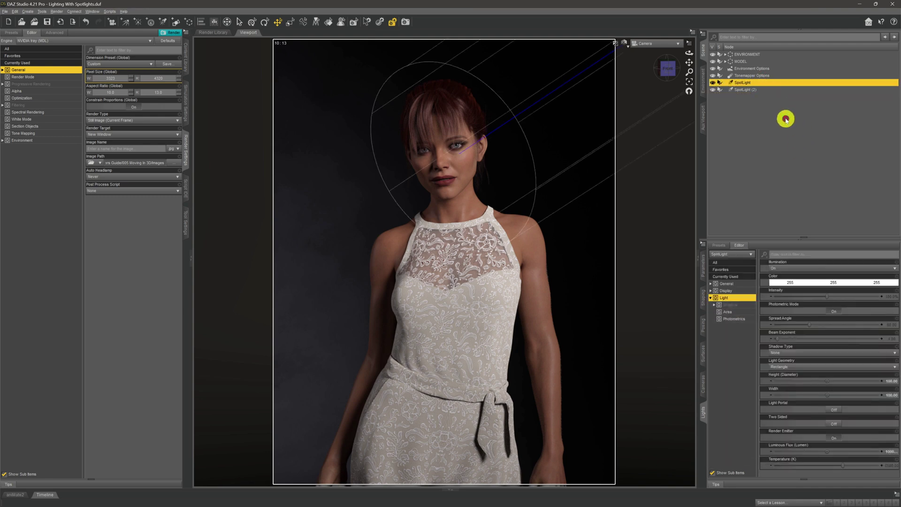
{"action": "left_click", "coordinate": [752, 91]}
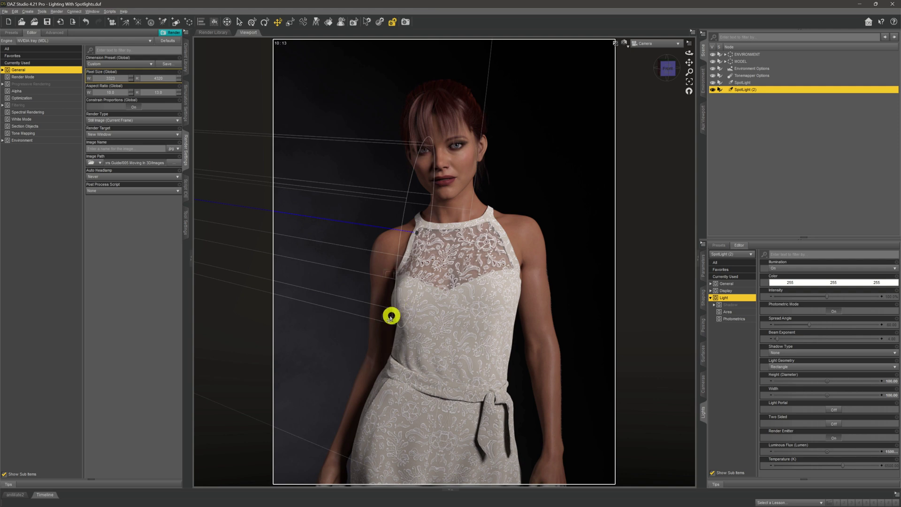
{"action": "left_click", "coordinate": [786, 149]}
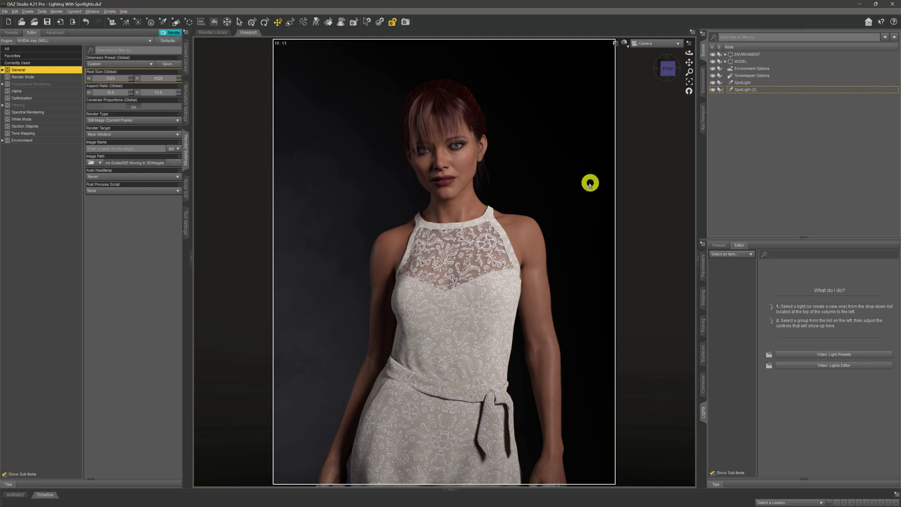
Create a third spotlight from a Perspective View behind and above the figure, applying the active viewport transforms
{"action": "left_click", "coordinate": [652, 43]}
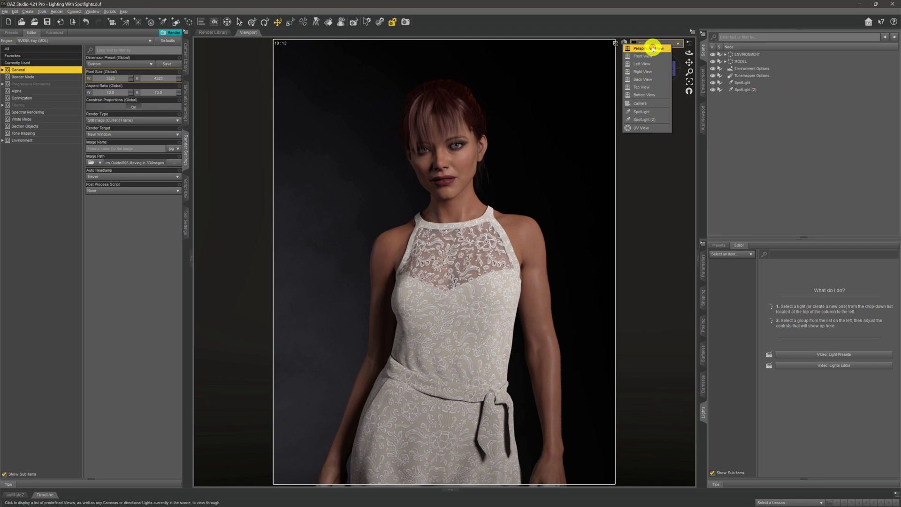
{"action": "left_click", "coordinate": [652, 49]}
{"action": "left_click_drag", "start_coordinate": [690, 68], "coordinate": [539, 195]}
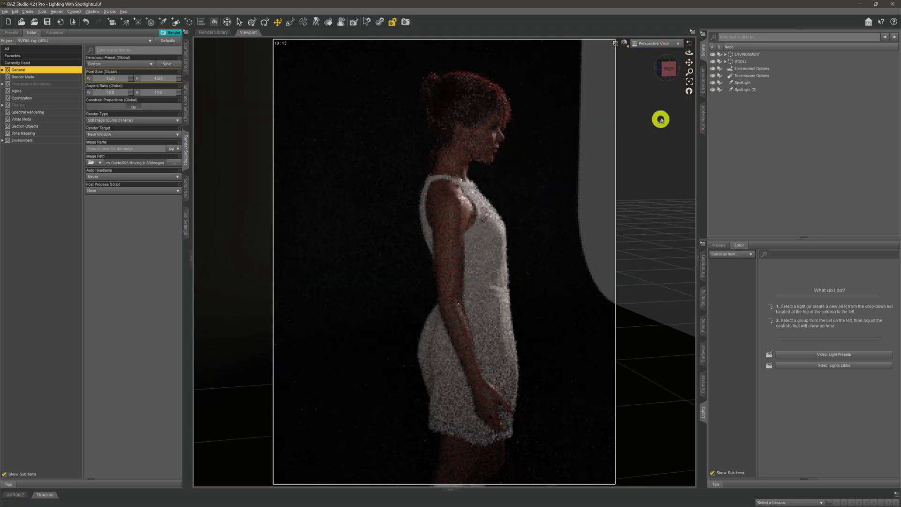
{"action": "left_click_drag", "start_coordinate": [688, 54], "coordinate": [670, 100]}
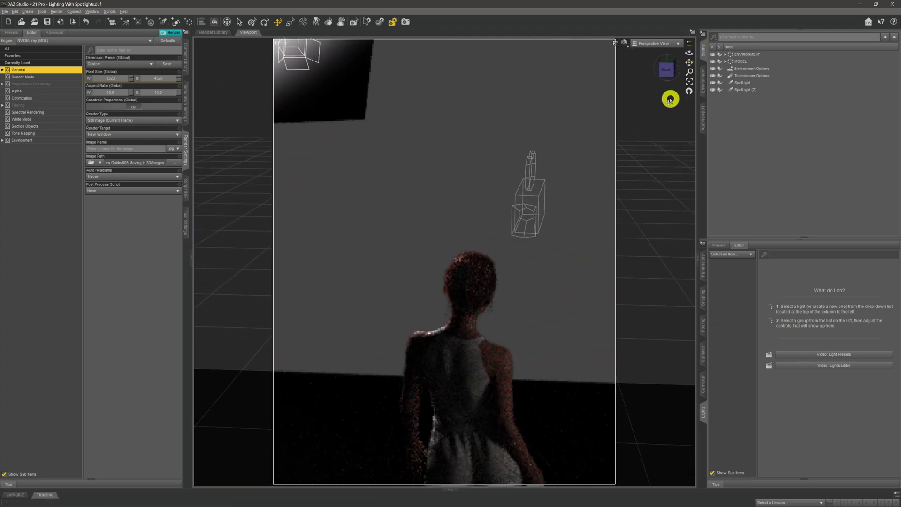
{"action": "left_click_drag", "start_coordinate": [689, 51], "coordinate": [682, 72]}
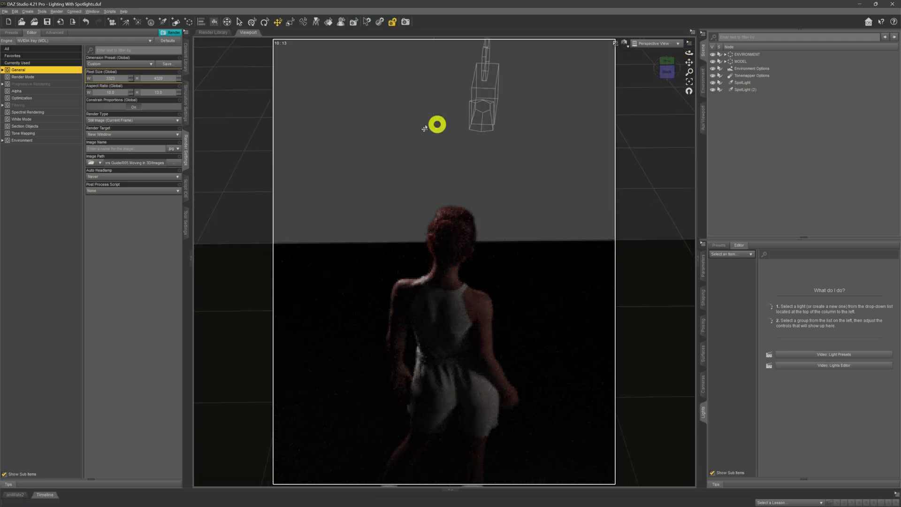
{"action": "left_click", "coordinate": [27, 12]}
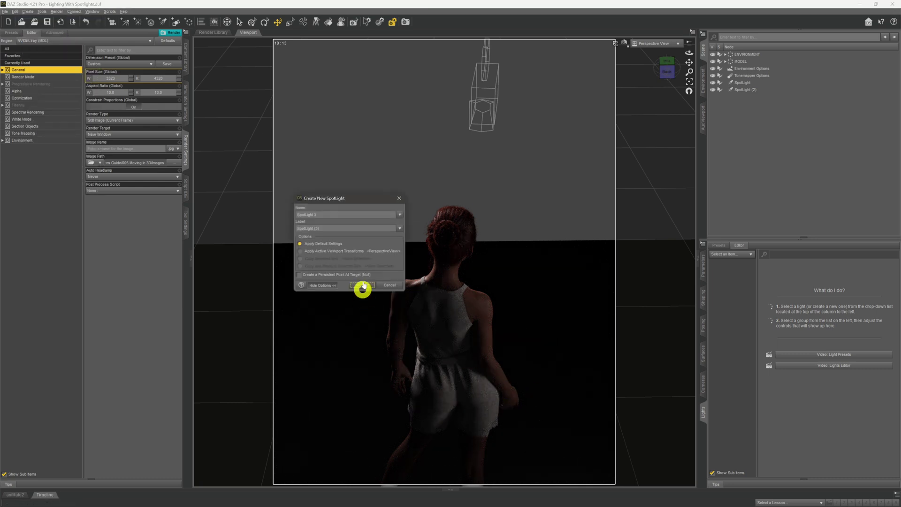
{"action": "left_click", "coordinate": [345, 251]}
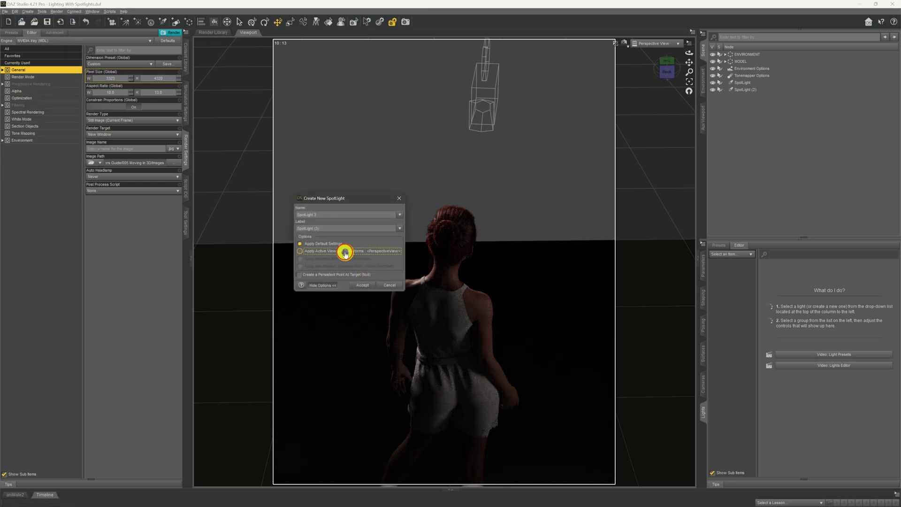
{"action": "left_click", "coordinate": [356, 286]}
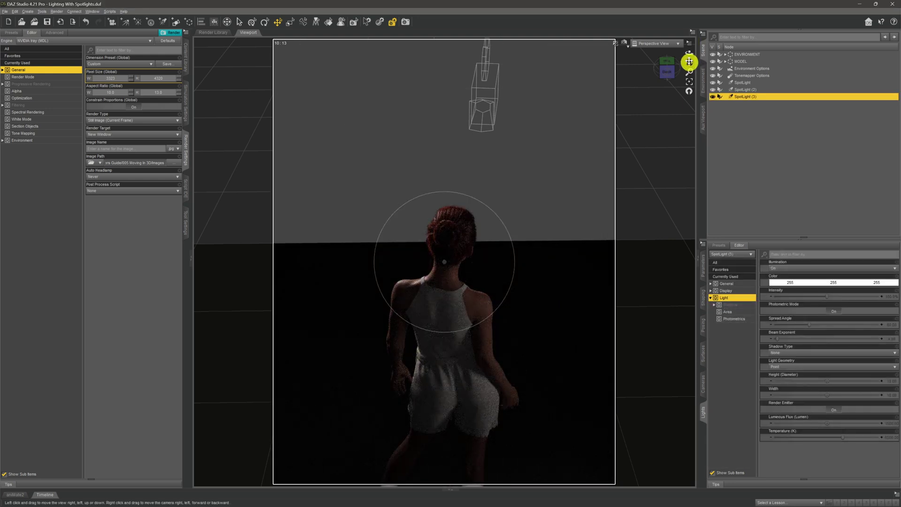
Look through the third spotlight, move it closer behind the figure and return to the scene Camera view
{"action": "left_click", "coordinate": [677, 43]}
{"action": "left_click", "coordinate": [672, 131]}
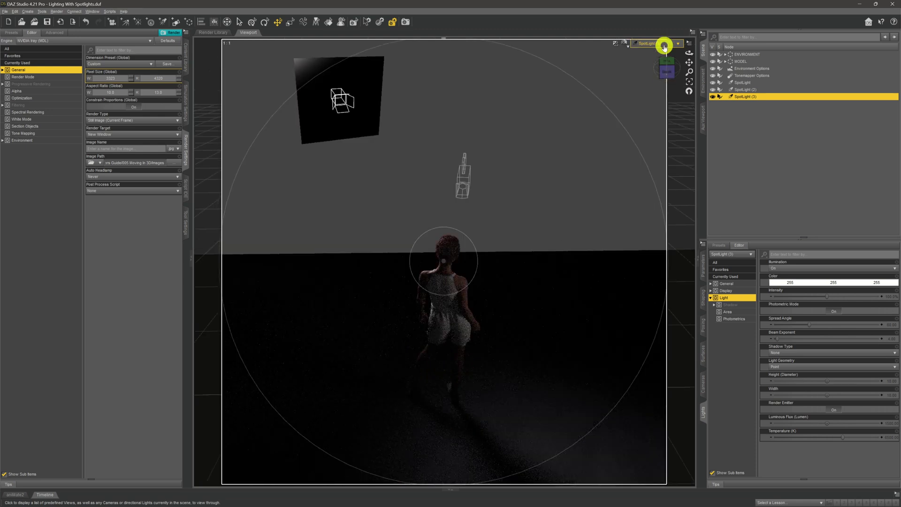
{"action": "mouse_move", "coordinate": [689, 73]}
{"action": "left_mouse_down"}
{"action": "mouse_move", "coordinate": [690, 64]}
{"action": "mouse_move", "coordinate": [520, 291]}
{"action": "left_mouse_up"}
{"action": "left_click_drag", "start_coordinate": [689, 62], "coordinate": [708, 71]}
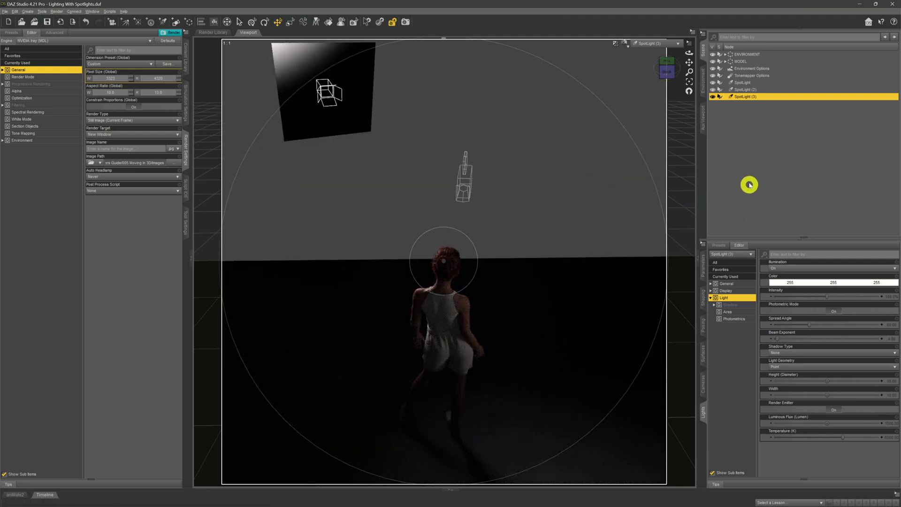
{"action": "left_click", "coordinate": [653, 43]}
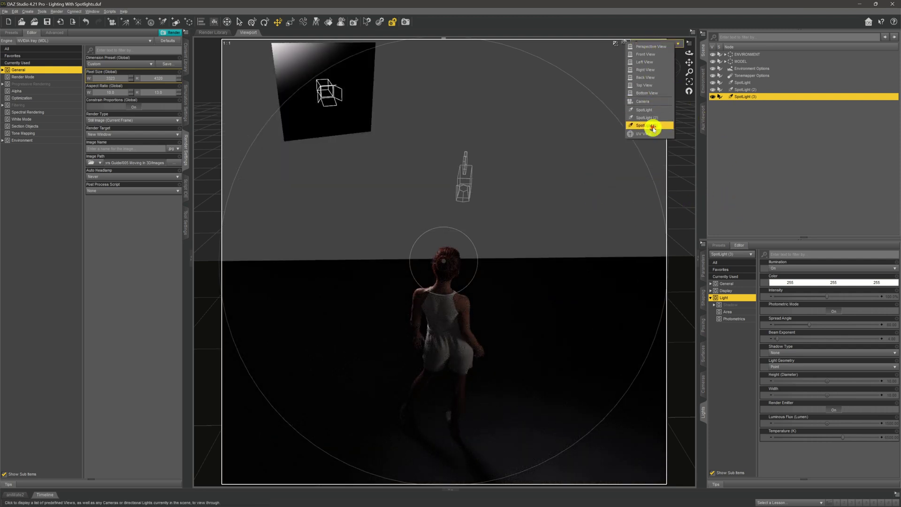
{"action": "left_click", "coordinate": [651, 101]}
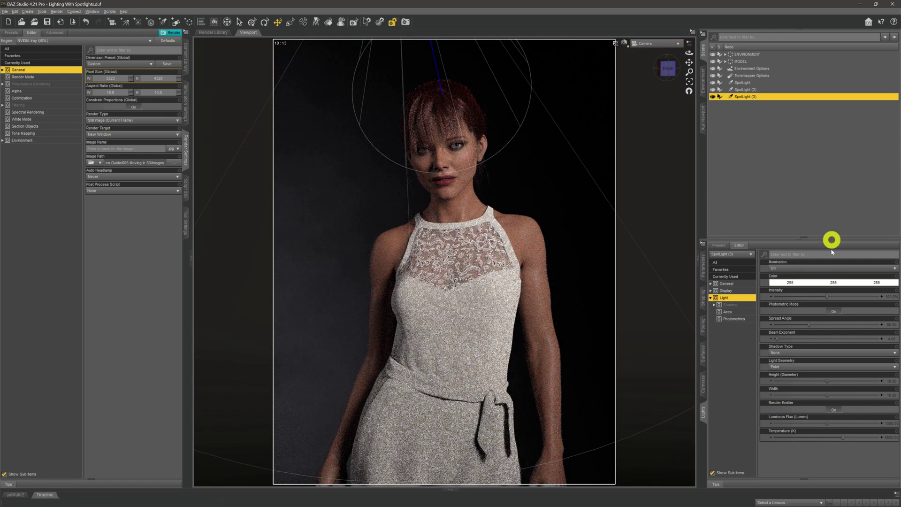
Set the third spotlight's Luminous Flux to 15000, leaving its Light Geometry as Point
{"action": "left_click", "coordinate": [829, 364]}
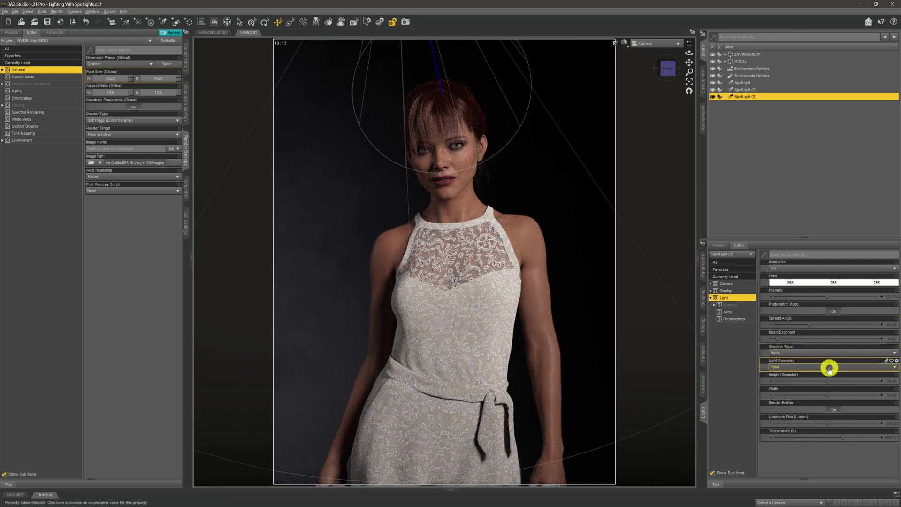
{"action": "left_click", "coordinate": [830, 364]}
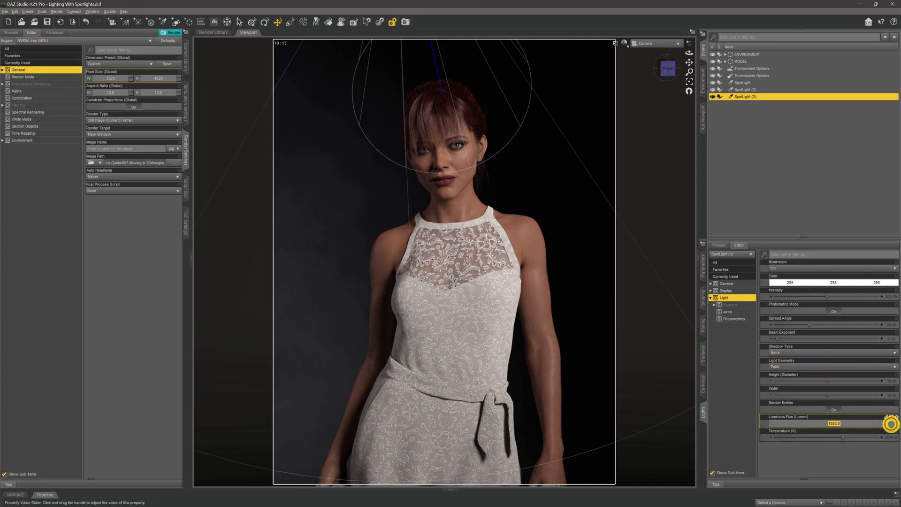
{"action": "left_click", "coordinate": [835, 422]}
{"action": "type", "text": "0"}
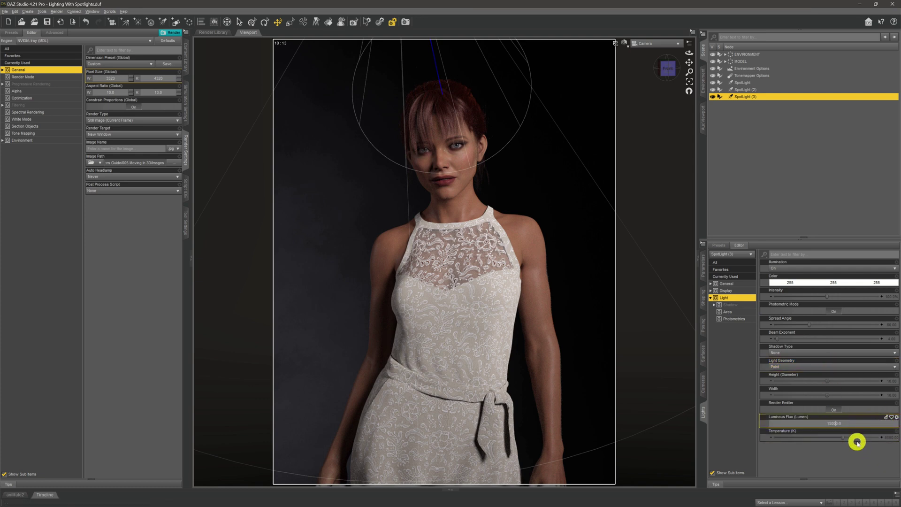
{"action": "key", "text": "Return"}
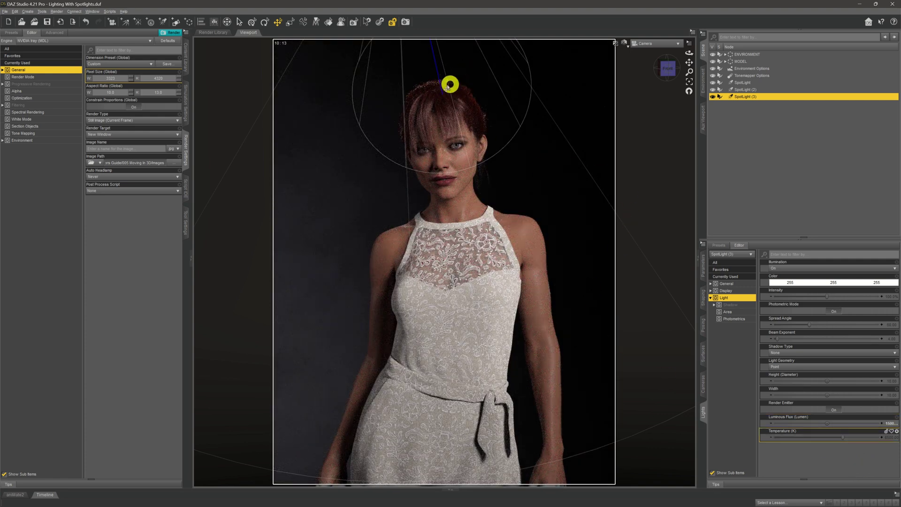
Raise the third spotlight's Luminous Flux to 30000 and deselect it to check the back lighting on the figure
{"action": "left_click", "coordinate": [887, 420]}
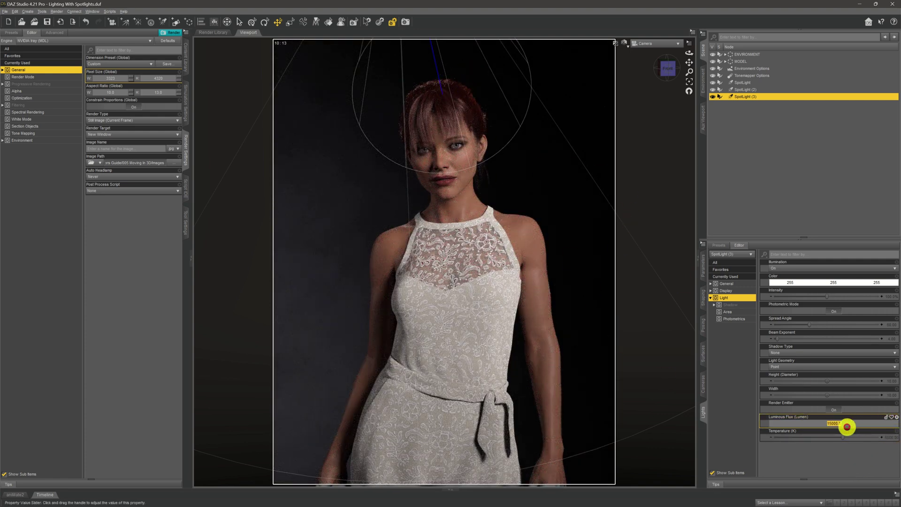
{"action": "left_click_drag", "start_coordinate": [830, 423], "coordinate": [758, 414]}
{"action": "type", "text": "30"}
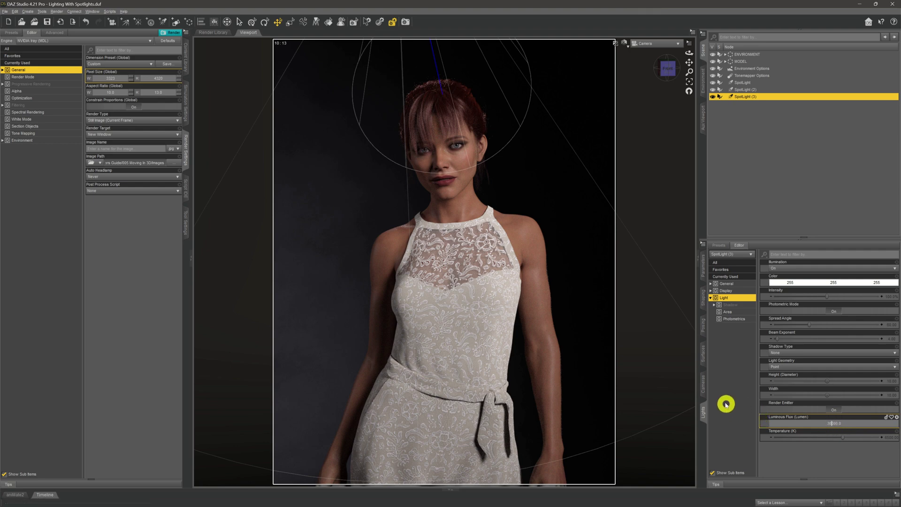
{"action": "key", "text": "Return"}
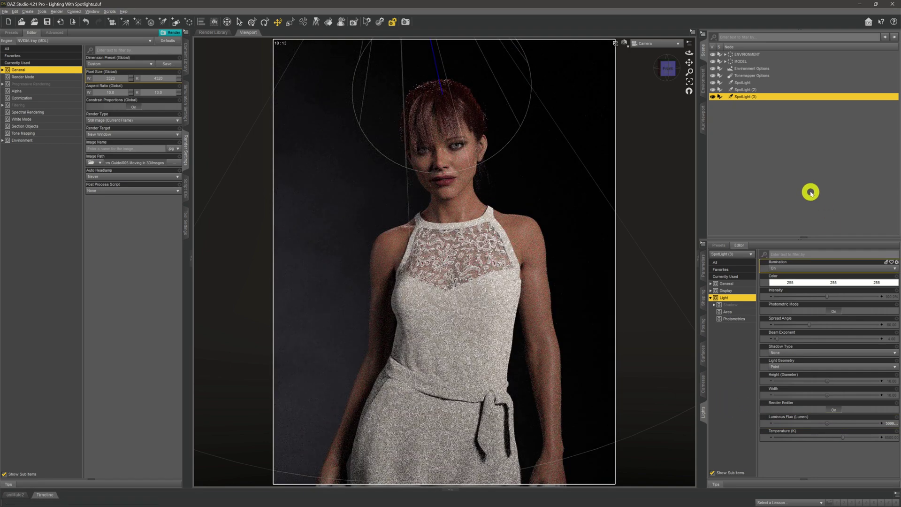
{"action": "left_click", "coordinate": [813, 193]}
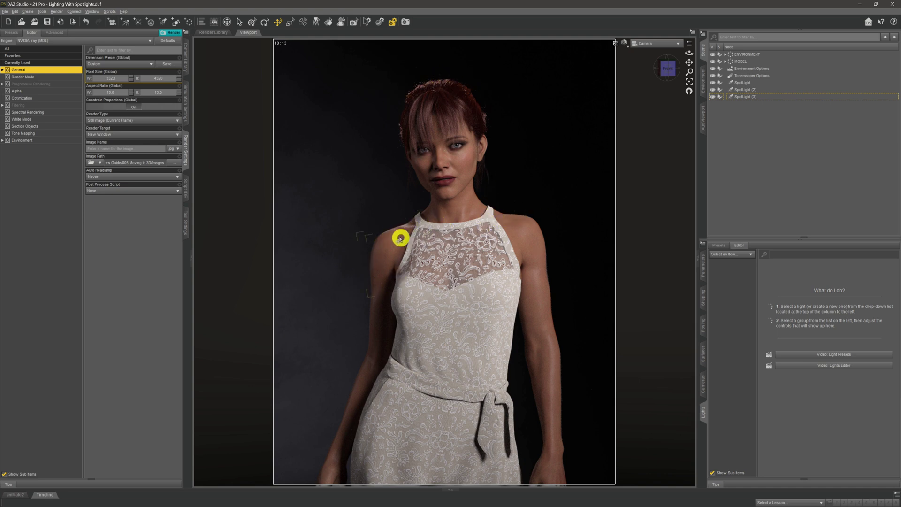
Set the third spotlight's Luminous Flux to 45000 and deselect it to clear its guides from the preview
{"action": "left_click", "coordinate": [763, 97]}
{"action": "left_click", "coordinate": [888, 423]}
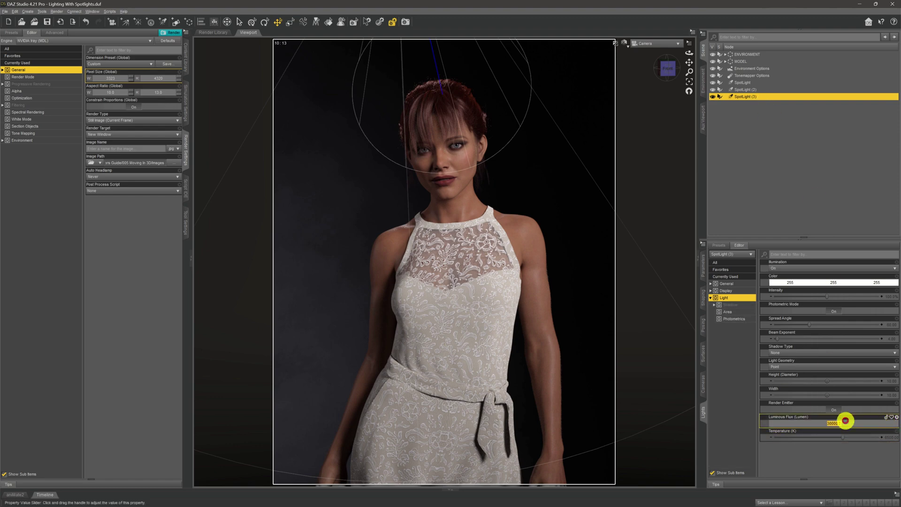
{"action": "left_click_drag", "start_coordinate": [832, 423], "coordinate": [740, 431]}
{"action": "type", "text": "45"}
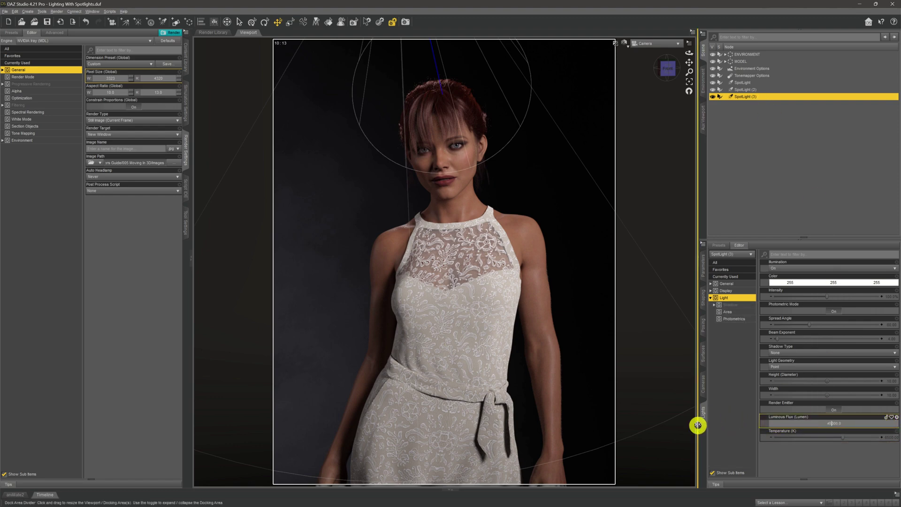
{"action": "key", "text": "Return"}
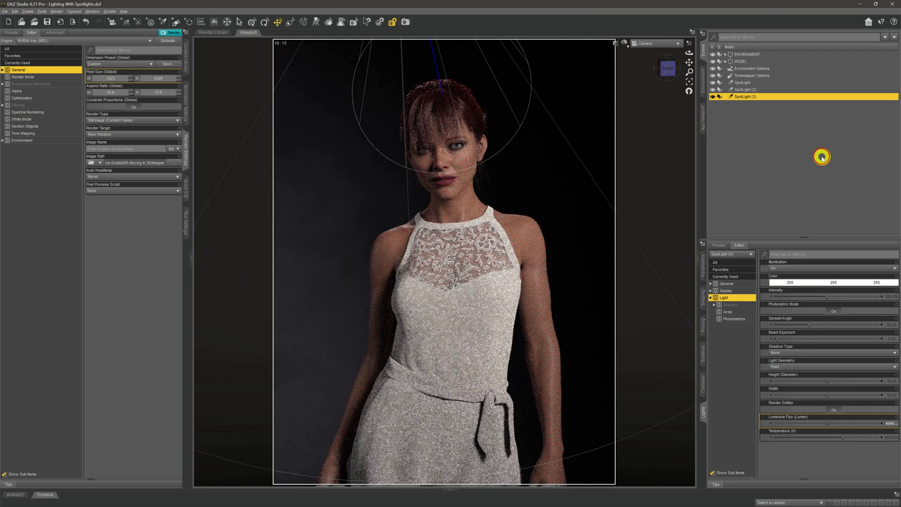
{"action": "left_click", "coordinate": [822, 160]}
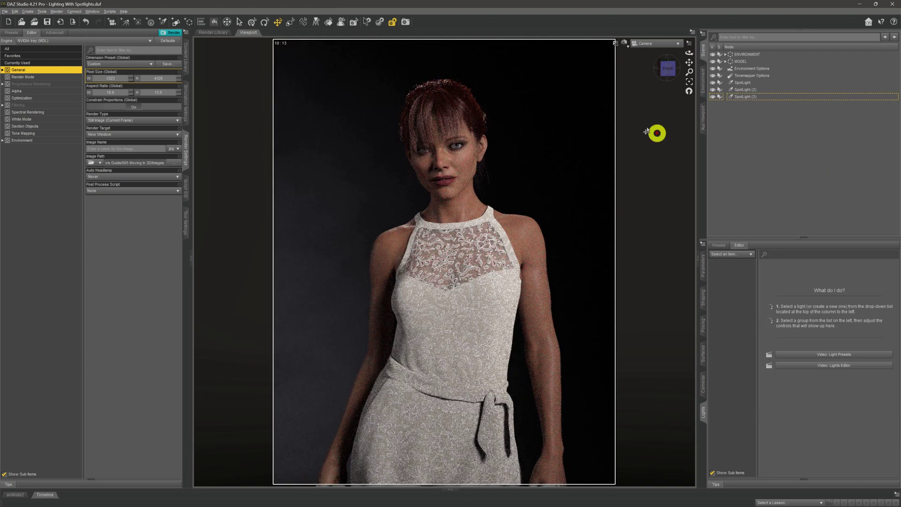
Look through the third spotlight, orbit it to a steeper angle above the figure's back, return to the scene Camera view and deselect the light
{"action": "left_click", "coordinate": [654, 42]}
{"action": "left_click", "coordinate": [654, 129]}
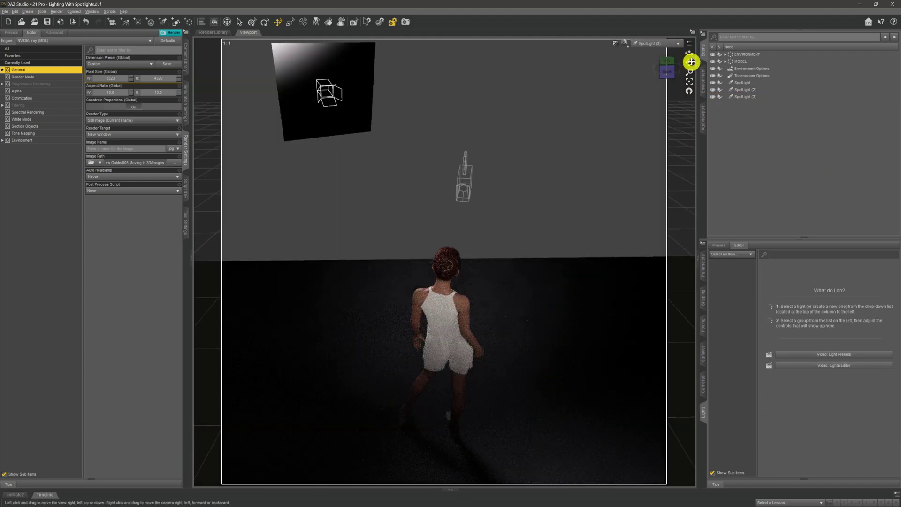
{"action": "mouse_move", "coordinate": [688, 55]}
{"action": "left_mouse_down"}
{"action": "mouse_move", "coordinate": [671, 40]}
{"action": "mouse_move", "coordinate": [698, 56]}
{"action": "mouse_move", "coordinate": [696, 71]}
{"action": "mouse_move", "coordinate": [675, 58]}
{"action": "mouse_move", "coordinate": [690, 54]}
{"action": "left_mouse_up"}
{"action": "left_click", "coordinate": [723, 95]}
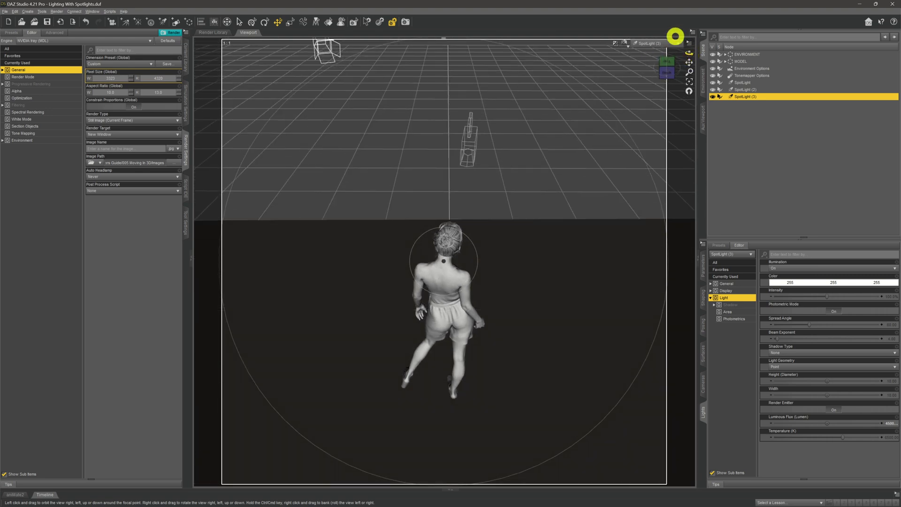
{"action": "left_click", "coordinate": [670, 41]}
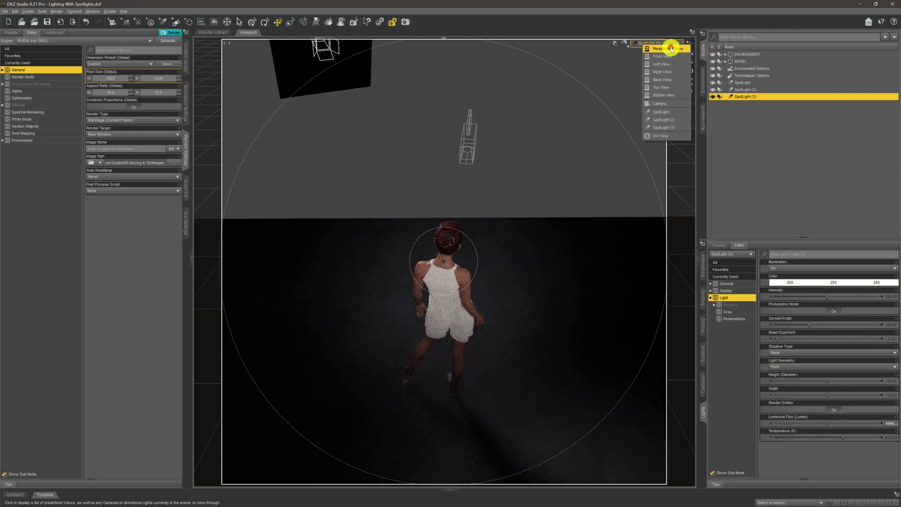
{"action": "left_click", "coordinate": [674, 103]}
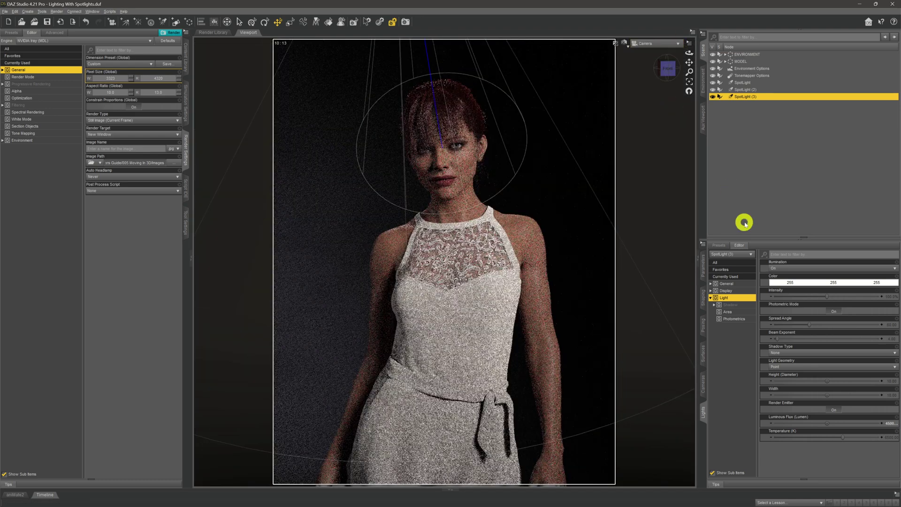
{"action": "left_click", "coordinate": [766, 212]}
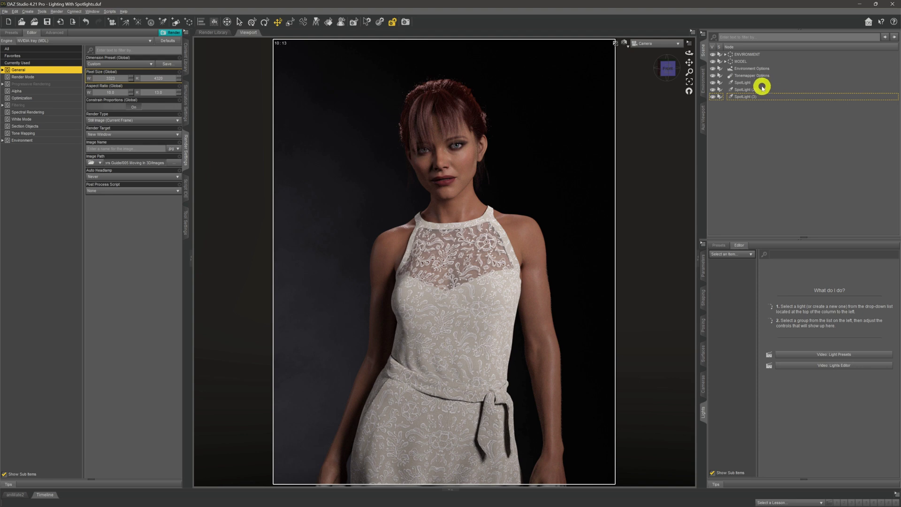
Rename the first spotlight in the scene as Key
{"action": "left_click", "coordinate": [744, 83]}
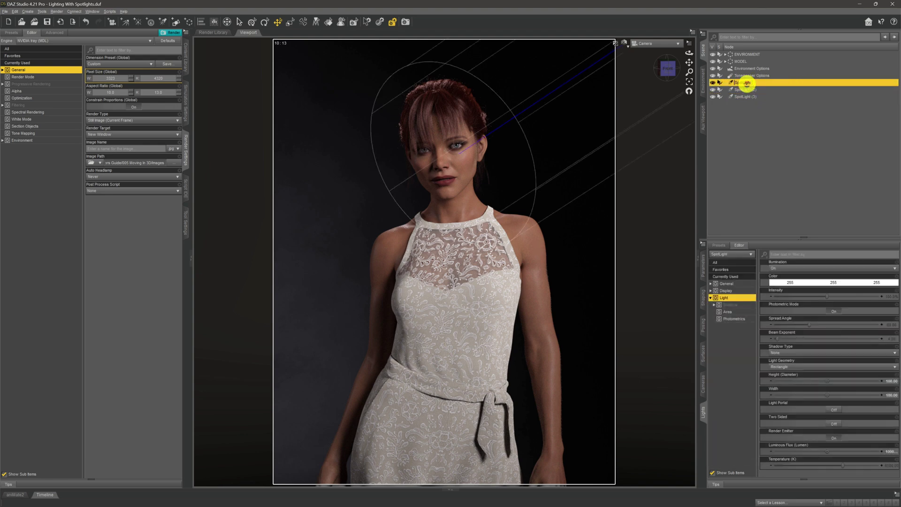
{"action": "left_click_drag", "start_coordinate": [746, 84], "coordinate": [803, 79]}
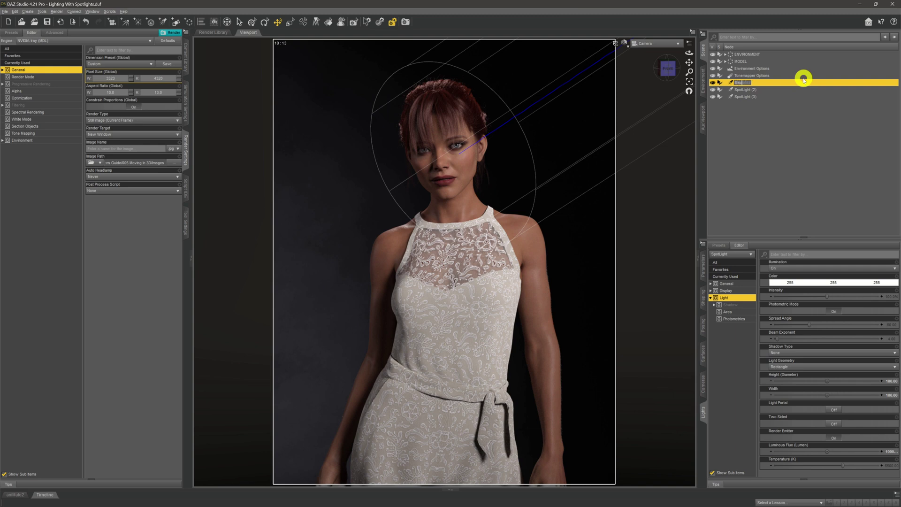
{"action": "type", "text": "Key"}
{"action": "key", "text": "Return"}
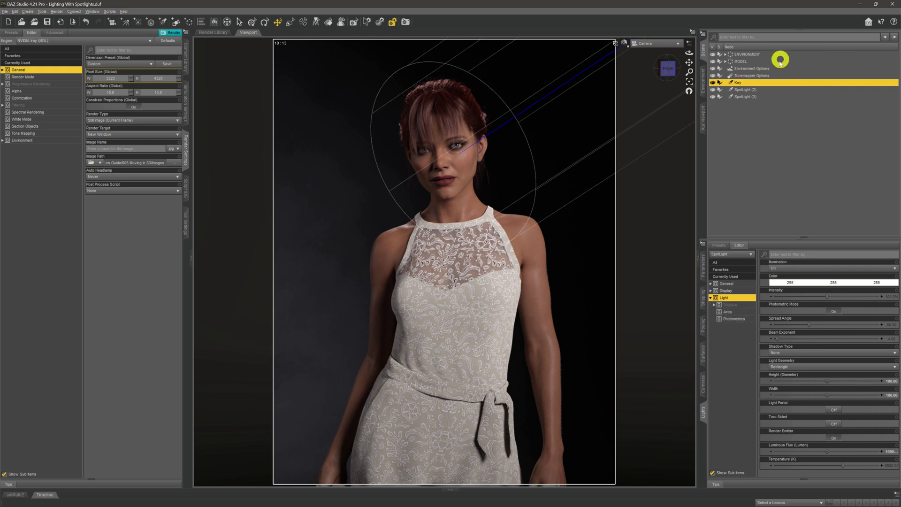
Rename the second spotlight as Fill and the third as Rim, and clear the selection
{"action": "left_click", "coordinate": [747, 90]}
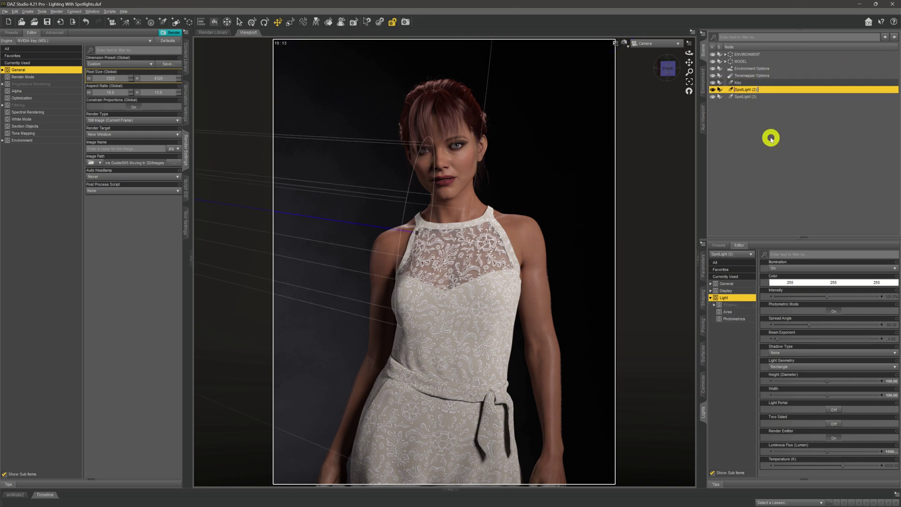
{"action": "key", "text": "Return"}
{"action": "left_click", "coordinate": [741, 97]}
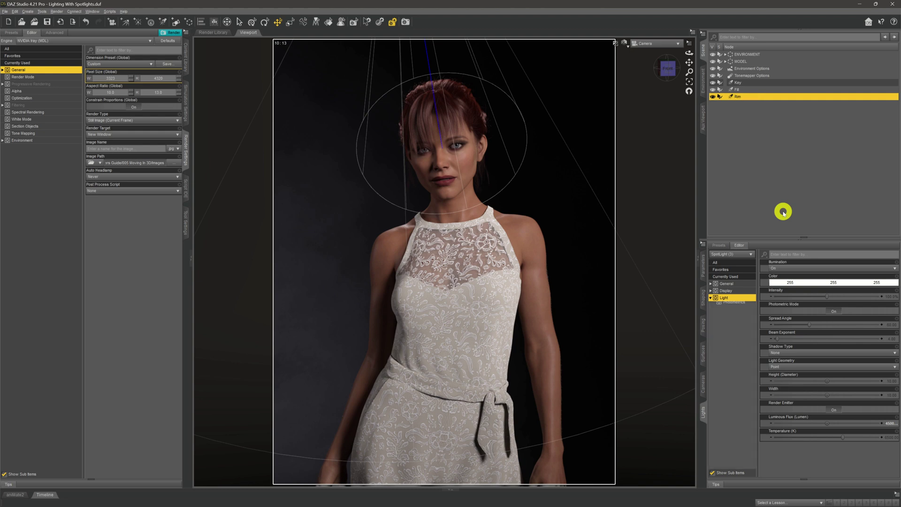
{"action": "left_click", "coordinate": [773, 193]}
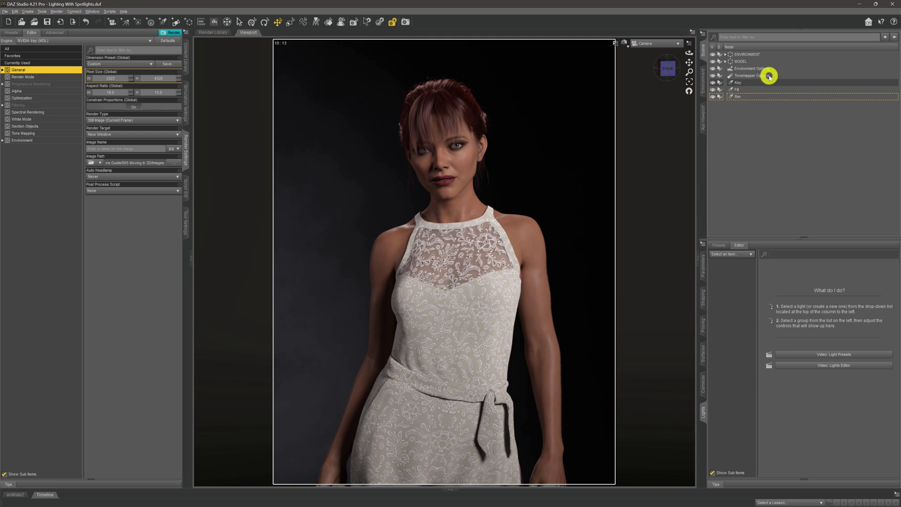
Select the Fill and Rim lights in turn to review their beams on the figure, and clear the selection
{"action": "left_click", "coordinate": [760, 89]}
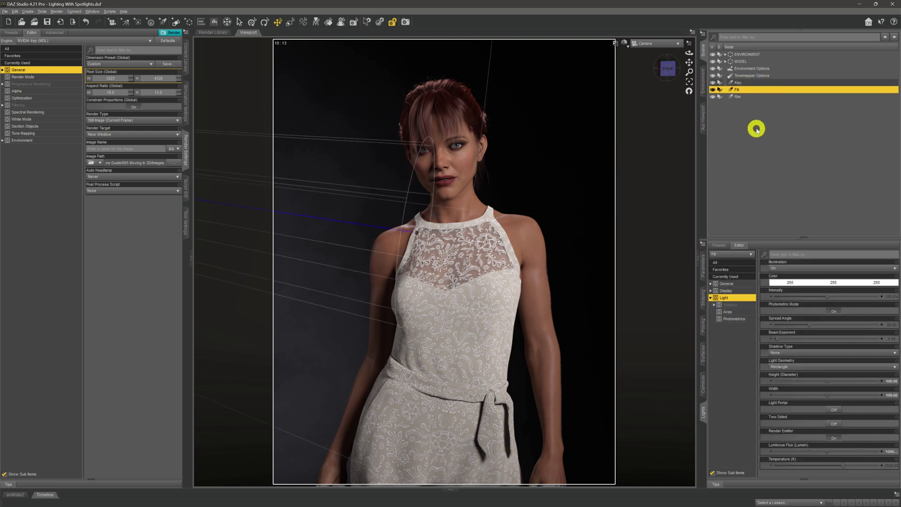
{"action": "left_click", "coordinate": [750, 97]}
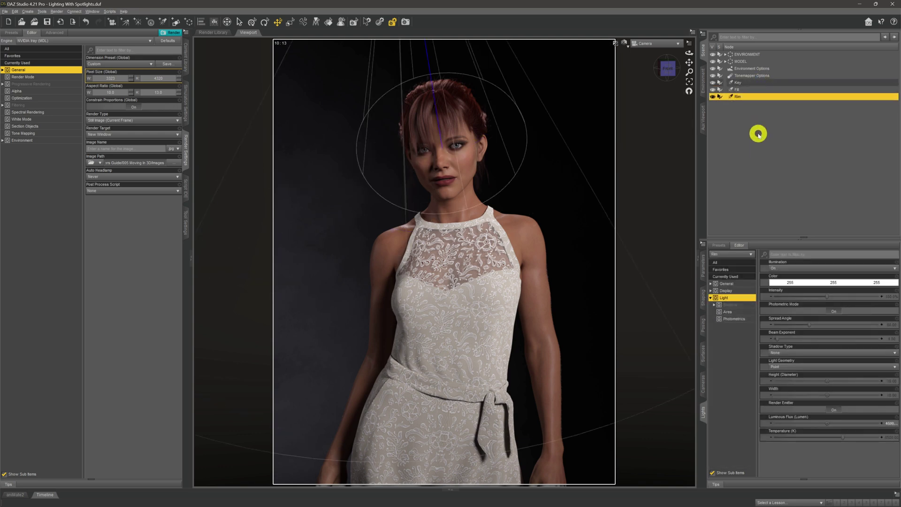
{"action": "left_click", "coordinate": [760, 142]}
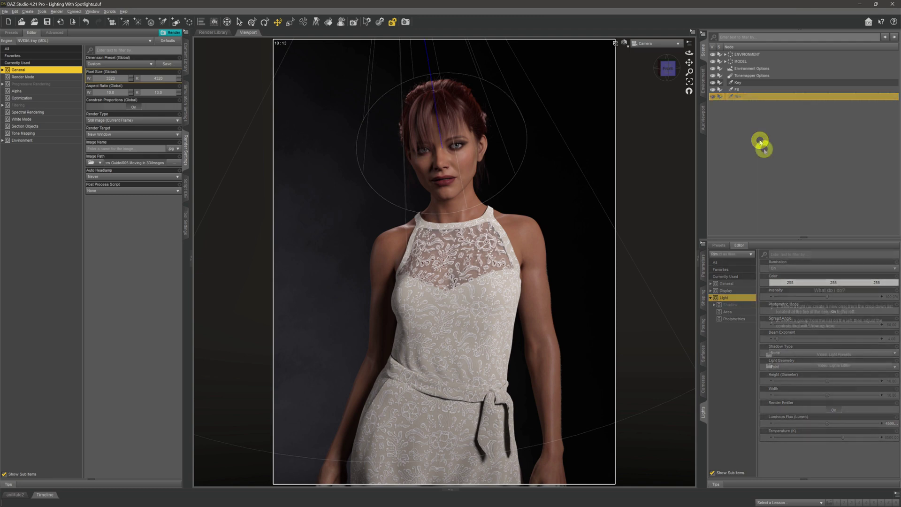